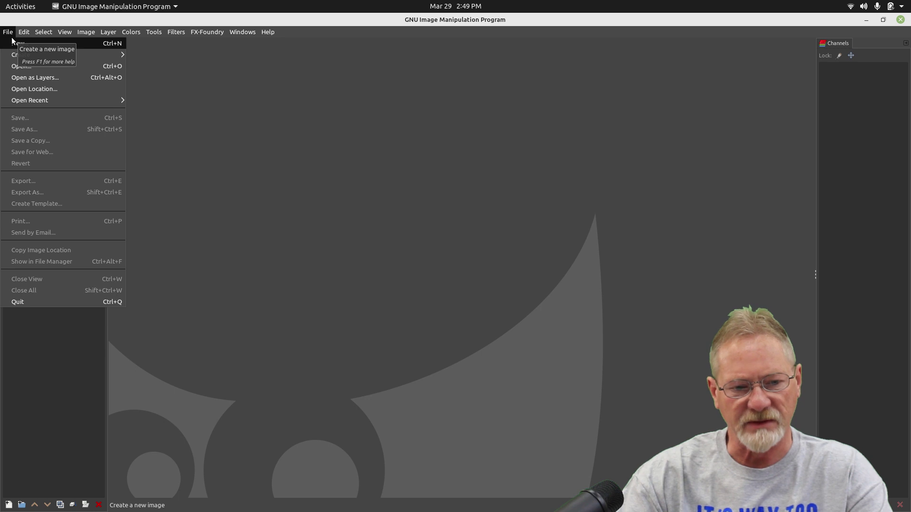
Create a new 1920 × 1080 px image with a white fill and a resolution of 100 pixels/in.
click(306, 163)
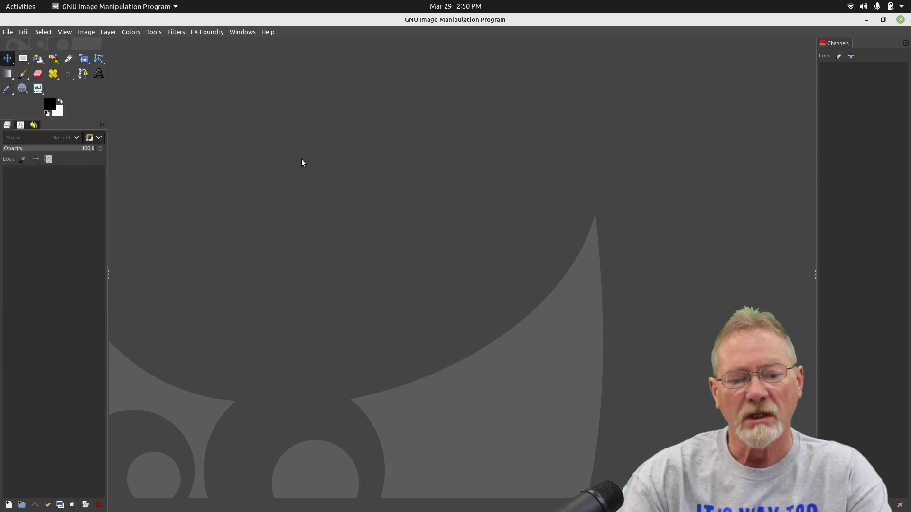
click(8, 32)
mouse_move(24, 32)
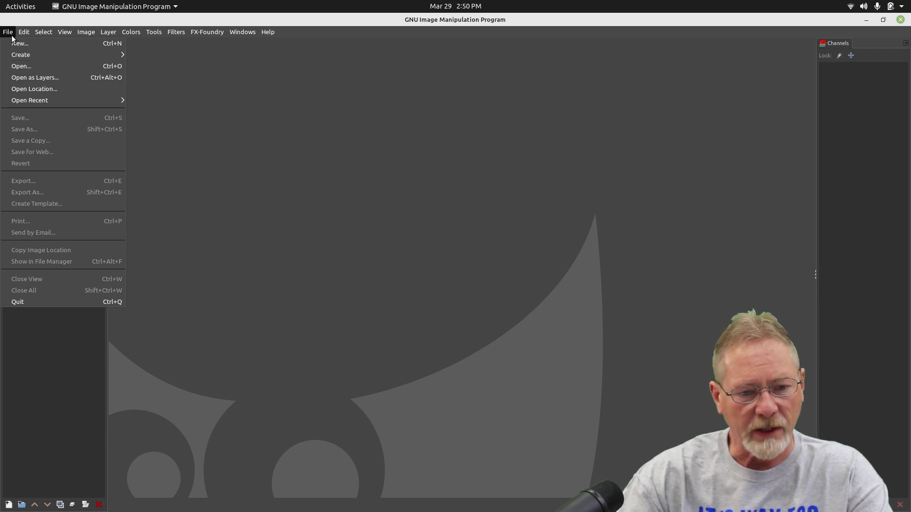
click(20, 43)
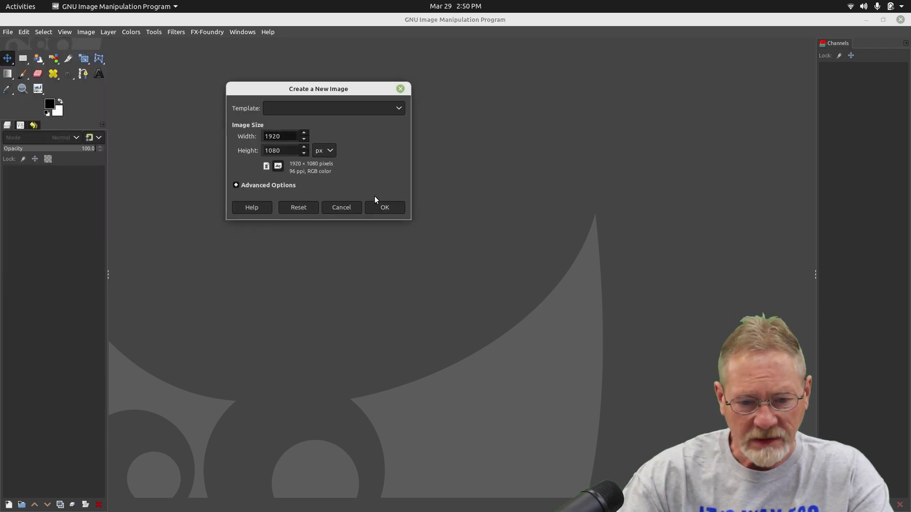
click(235, 185)
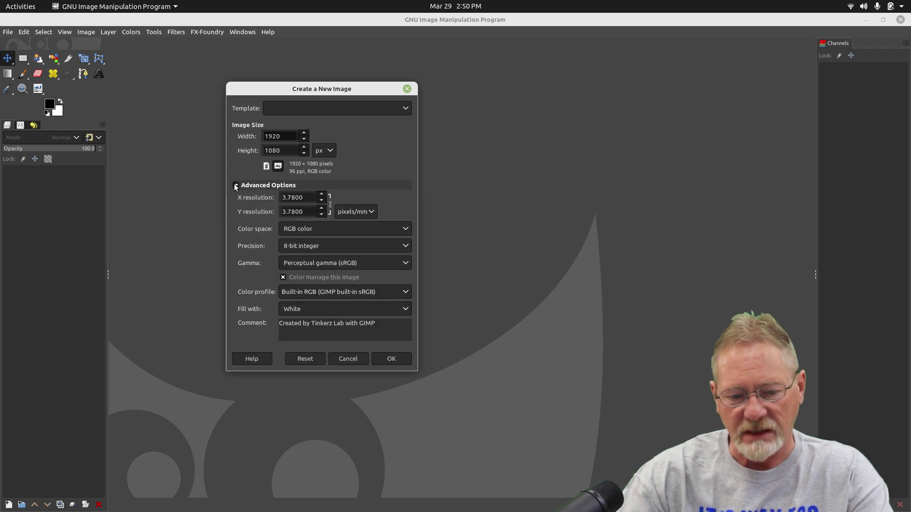
click(355, 210)
click(357, 203)
double_click(303, 197)
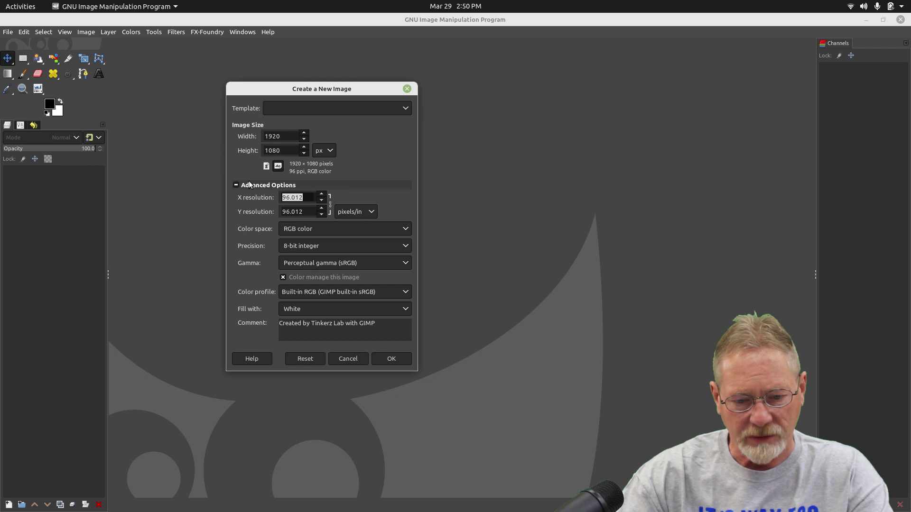
text(100)
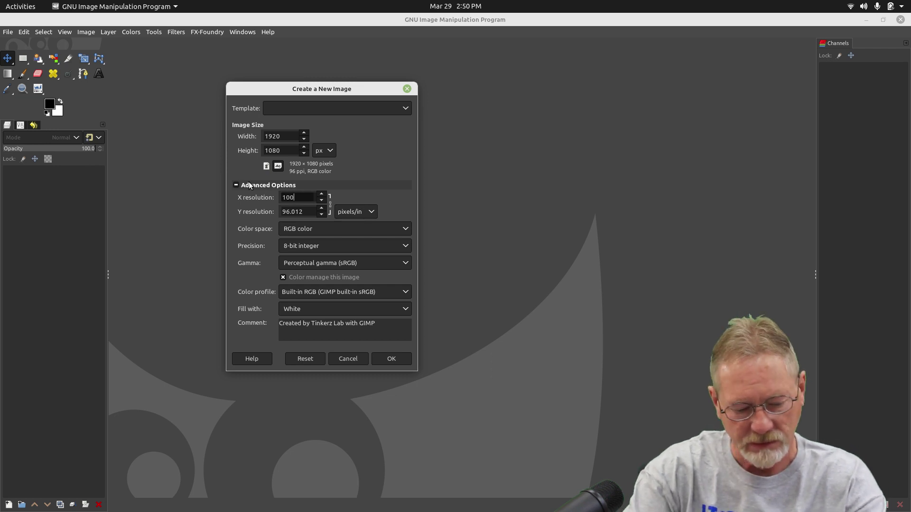
key(Tab)
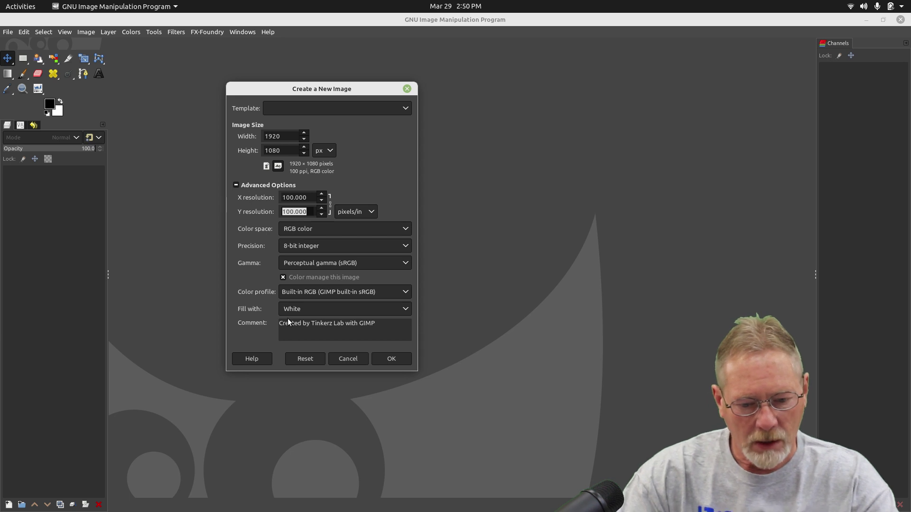
click(389, 359)
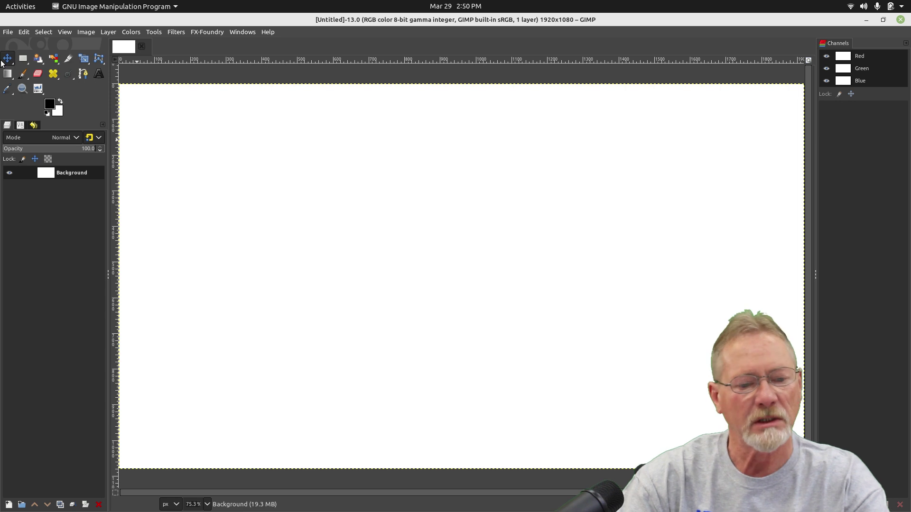
Open tinkerz_lab_logo.svg rendered at 250 × 250 px and copy its layer.
click(7, 32)
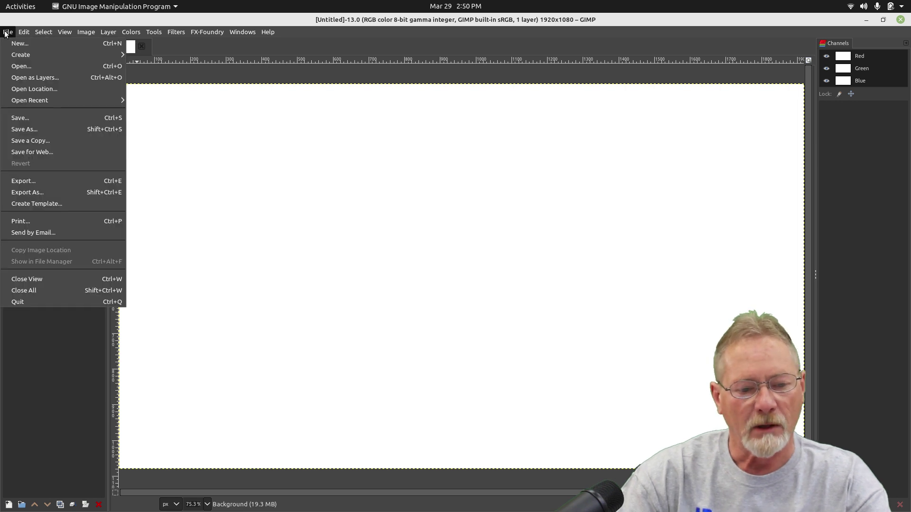
click(22, 66)
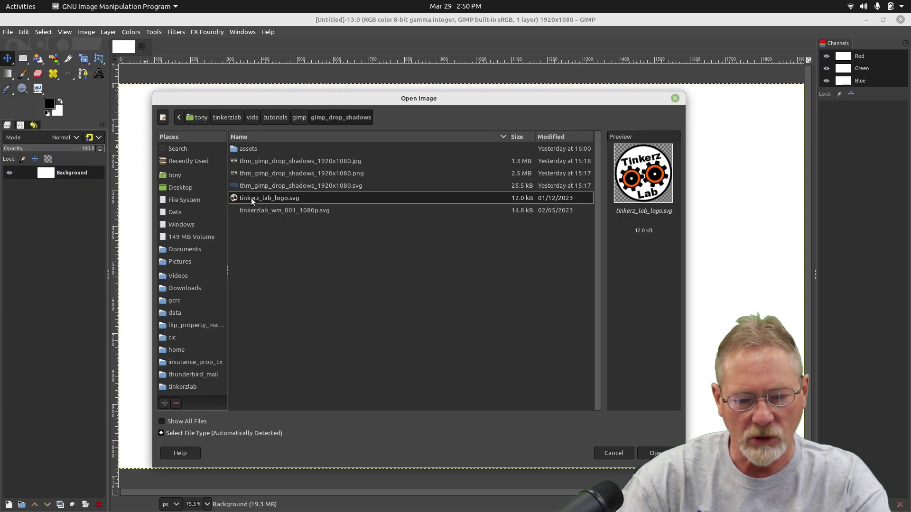
double_click(251, 198)
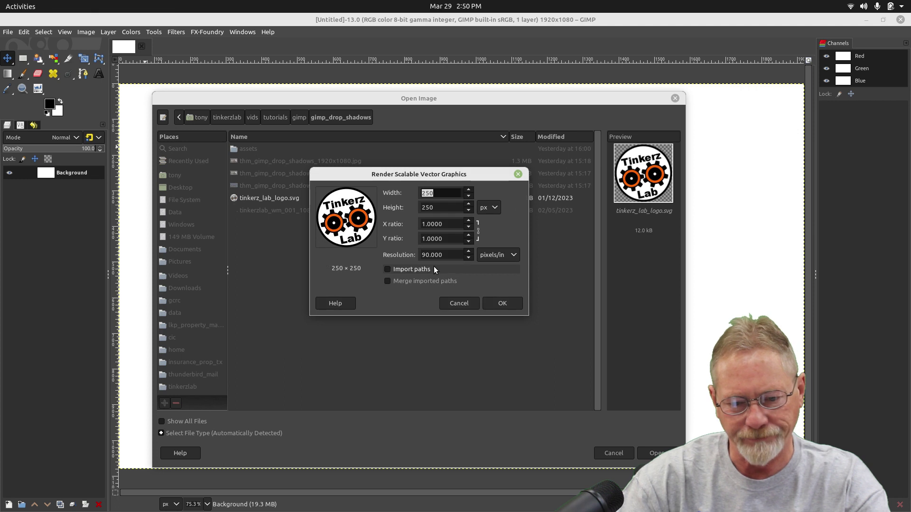
click(490, 301)
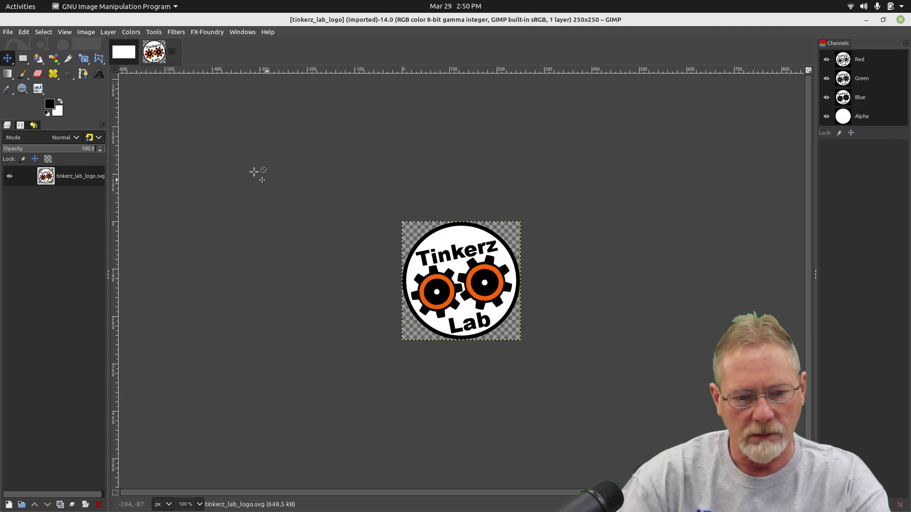
click(24, 32)
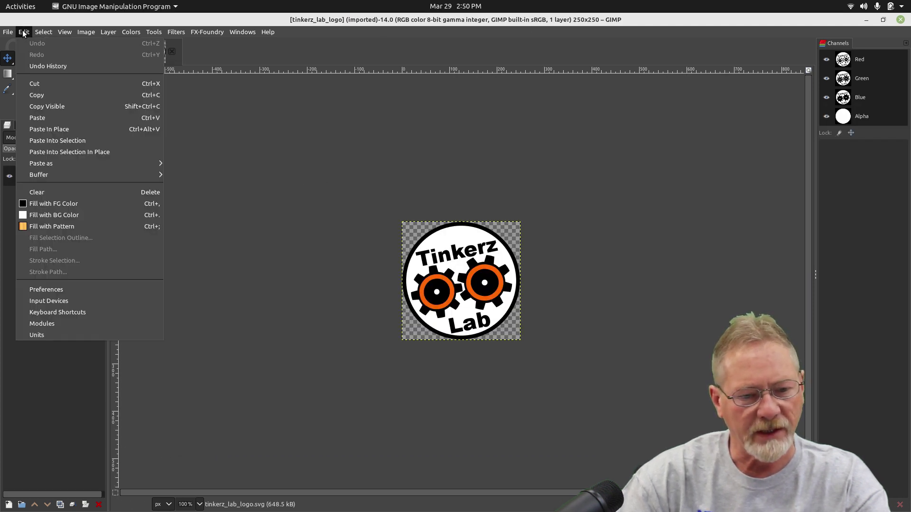
click(39, 95)
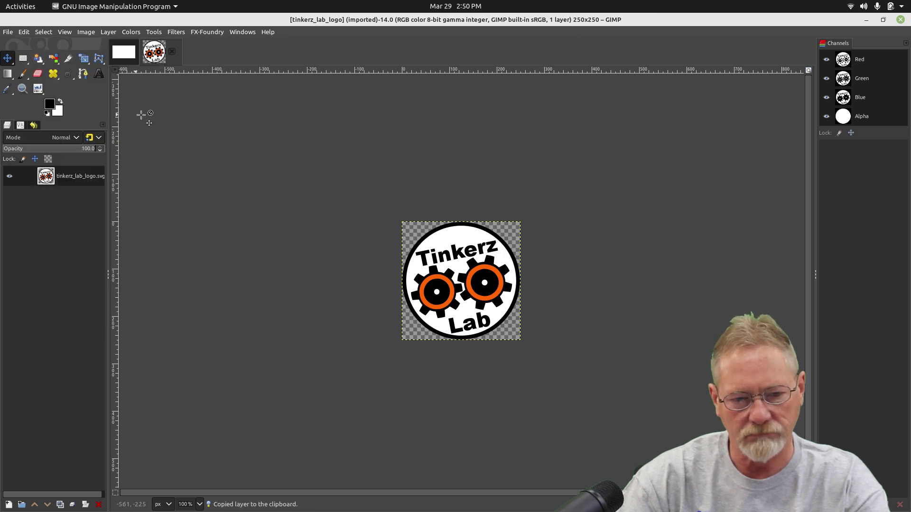
Paste the copied logo as a new layer in the blank 1920 × 1080 image and move it to the canvas's upper-left corner.
click(120, 54)
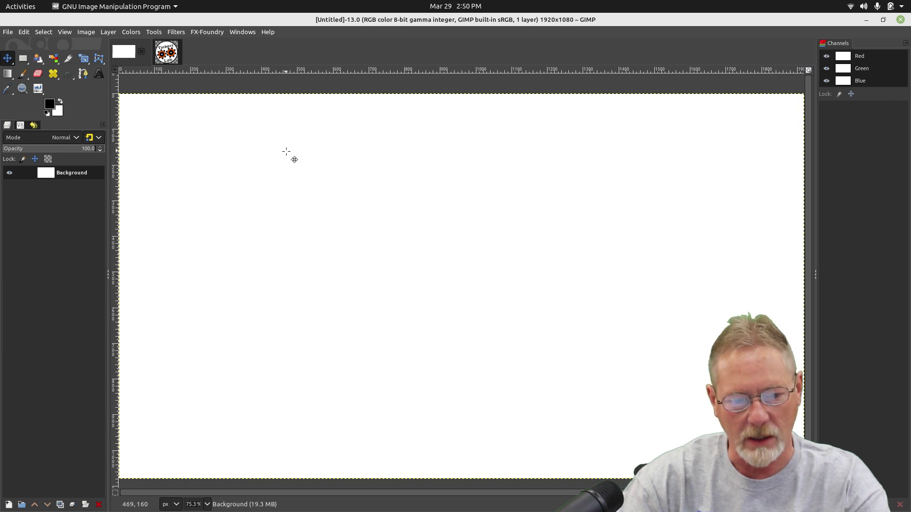
right_click(214, 133)
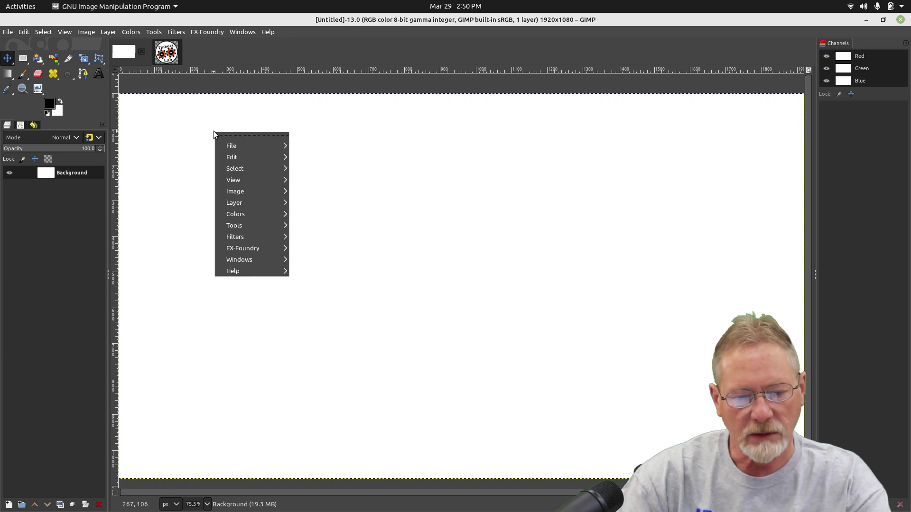
mouse_move(252, 153)
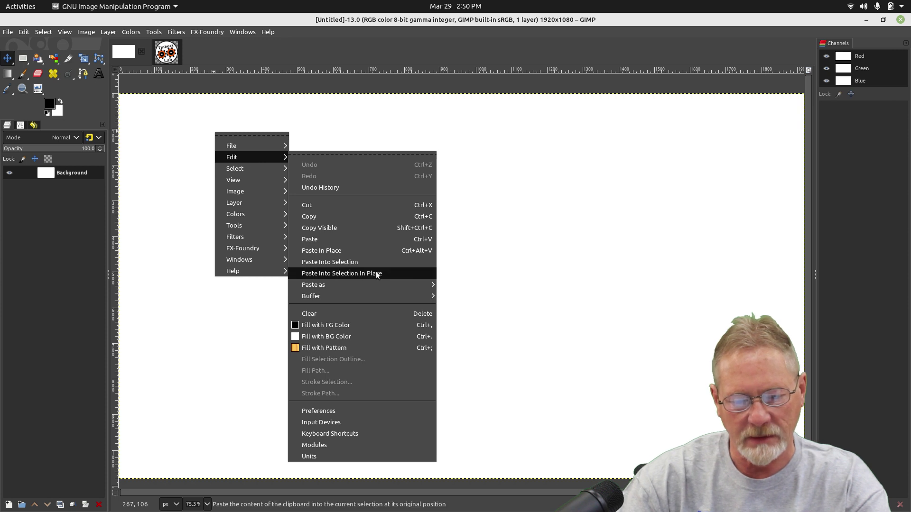
mouse_move(374, 283)
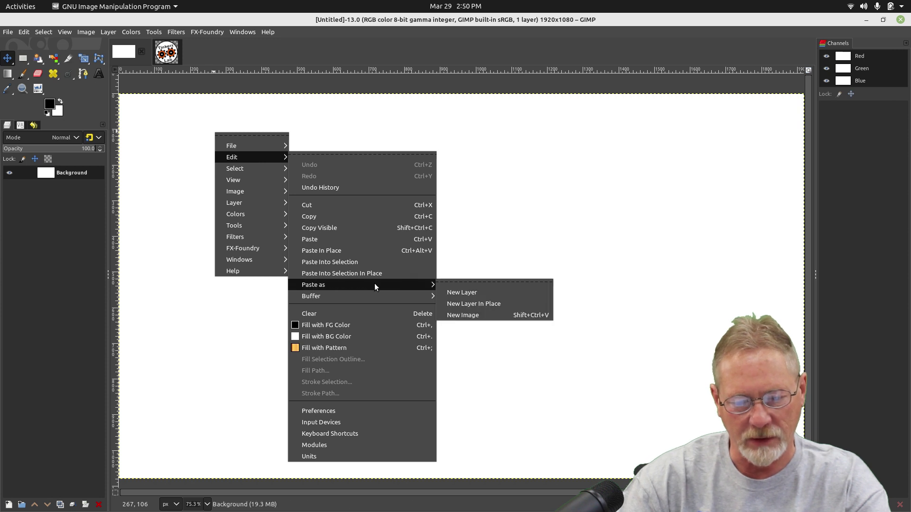
click(453, 291)
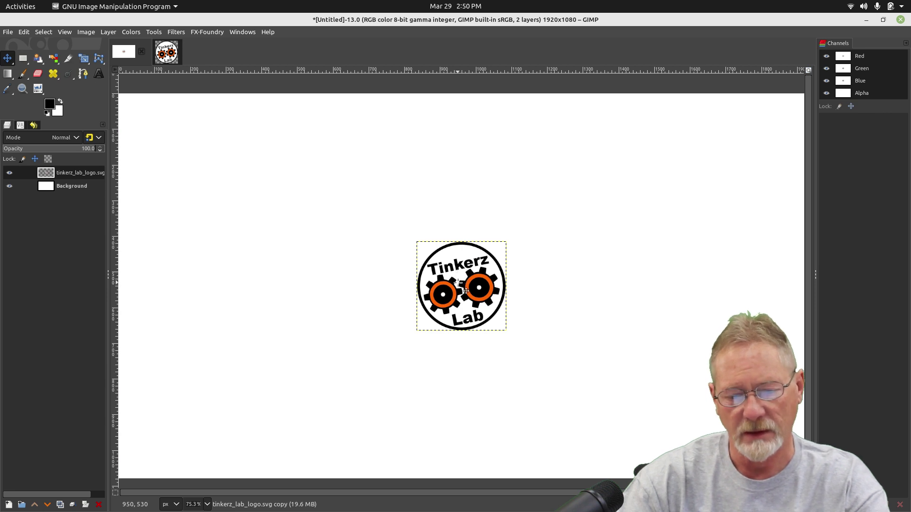
drag(466, 290, 195, 155)
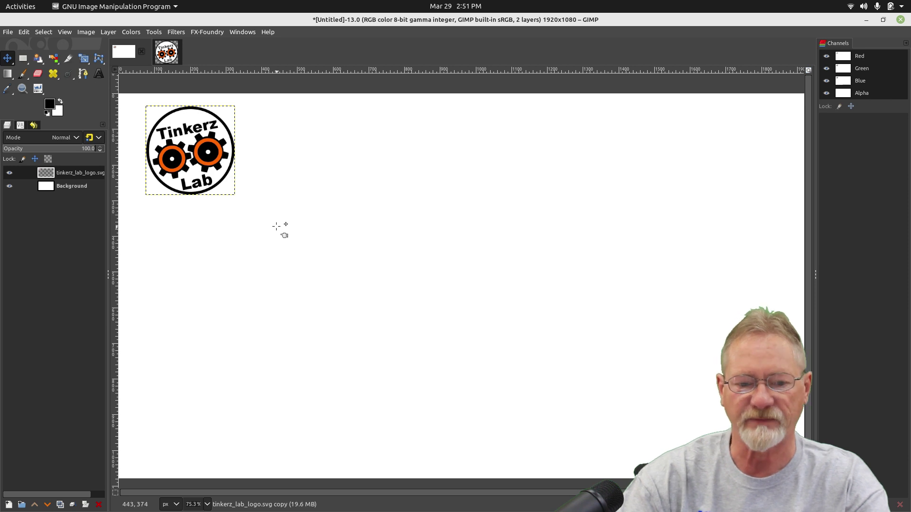
Start the Drop Shadow filter on the logo layer and raise the shadow's opacity to about 0.70.
right_click(183, 124)
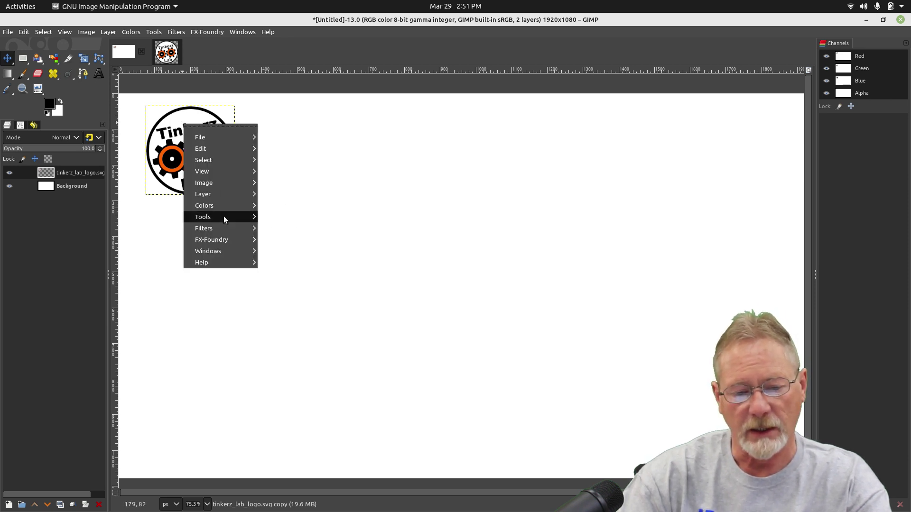
mouse_move(222, 232)
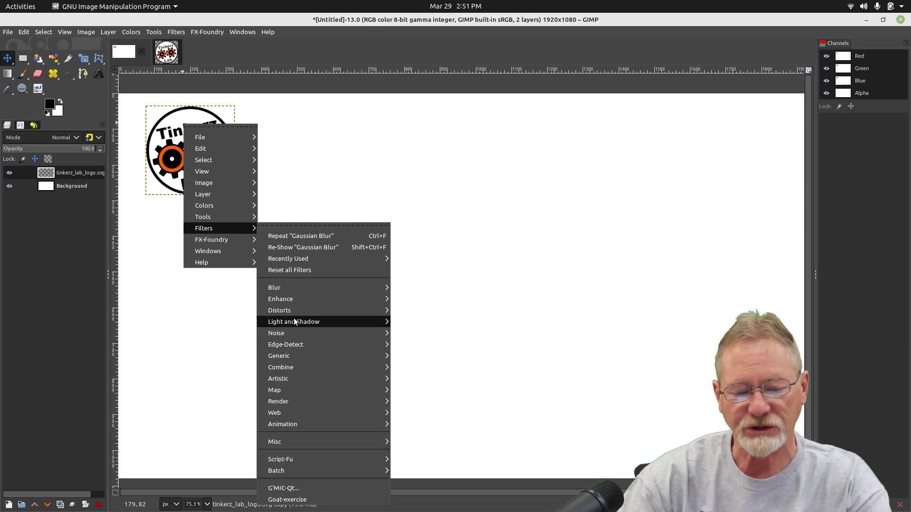
mouse_move(294, 322)
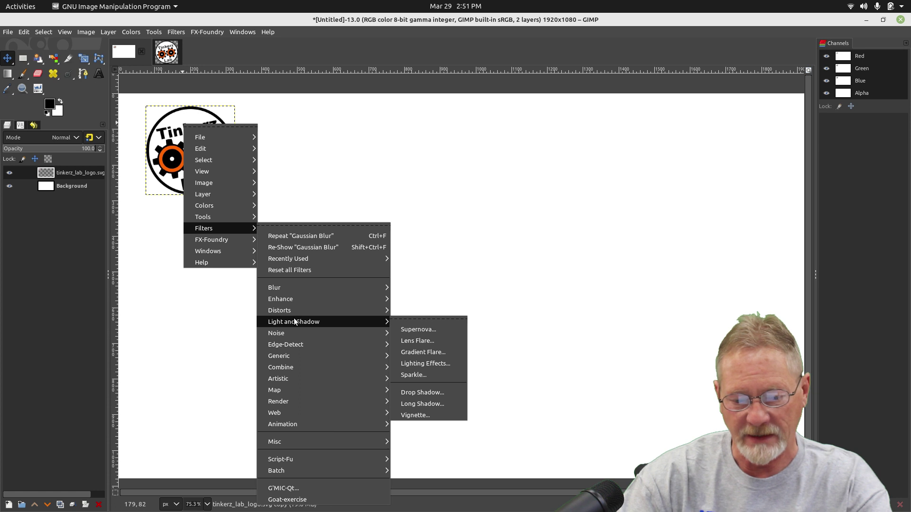
click(409, 392)
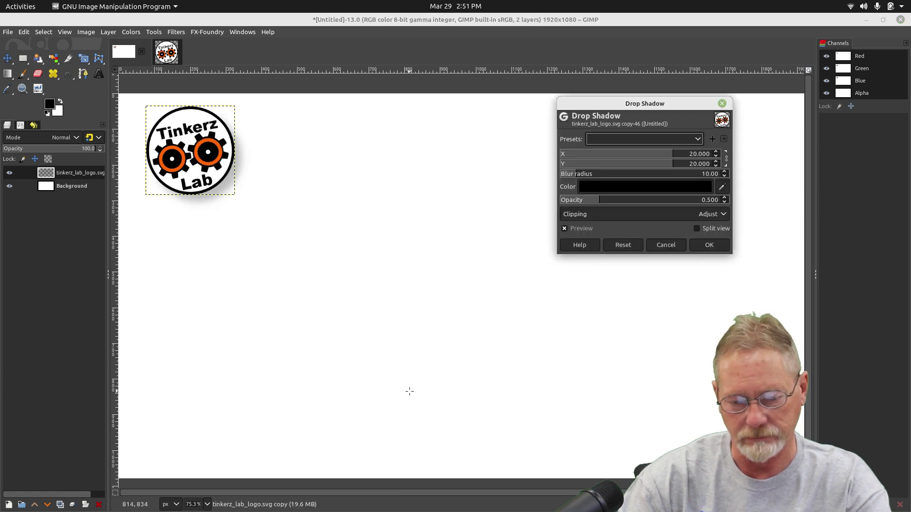
drag(590, 103, 346, 77)
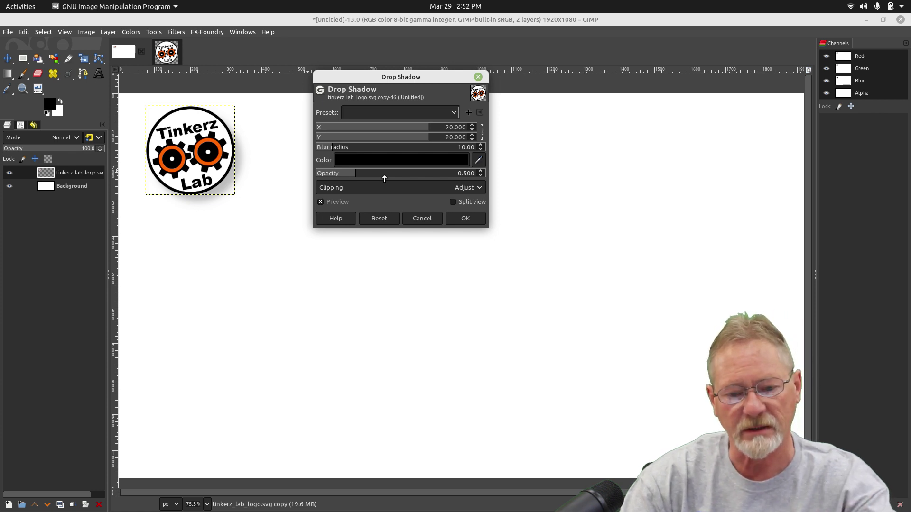
mouse_move(385, 179)
mouse_down()
mouse_move(351, 174)
mouse_move(372, 174)
mouse_up()
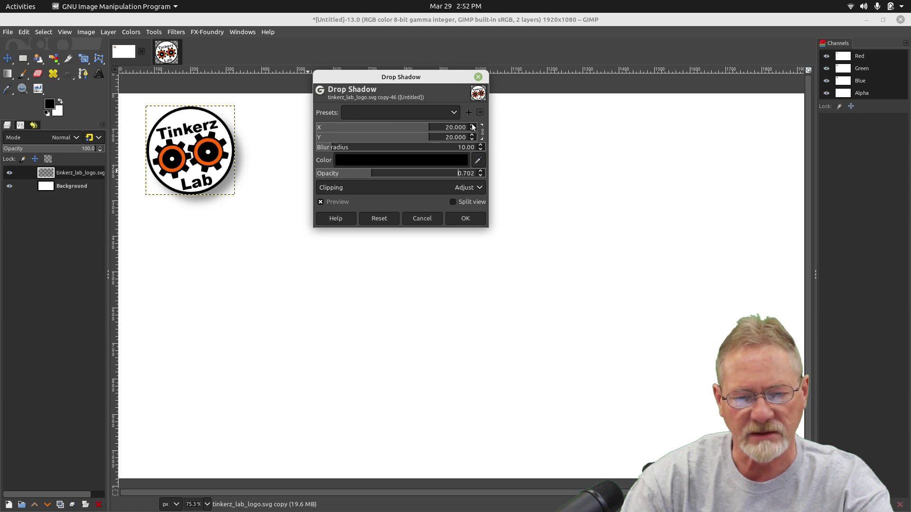
Set the drop shadow's blur radius to 6.
click(329, 149)
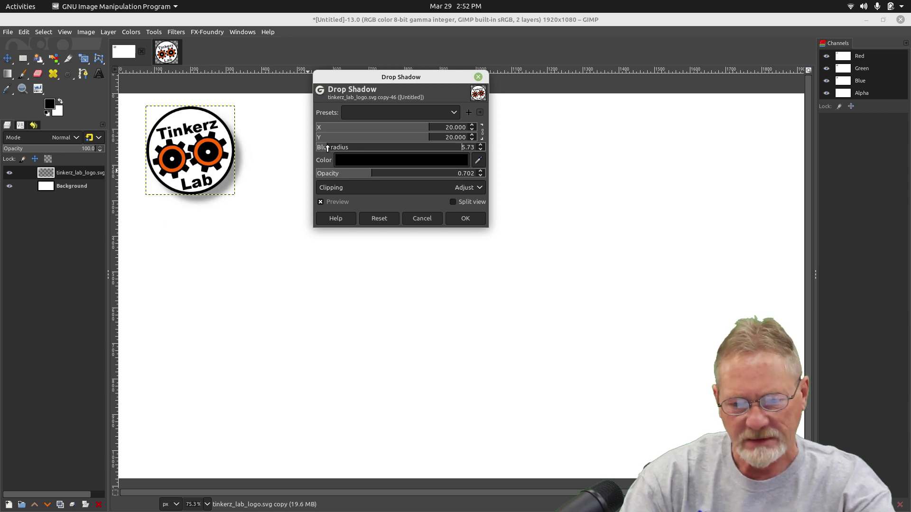
click(328, 149)
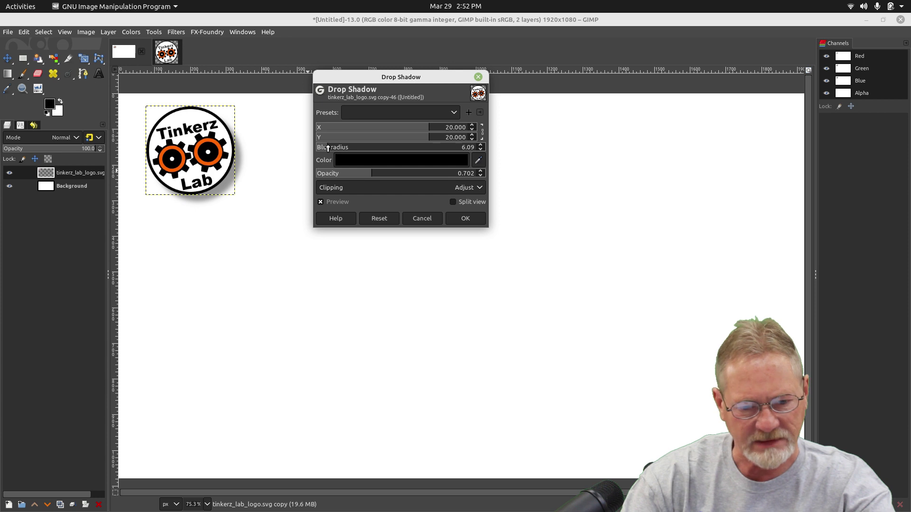
click(327, 149)
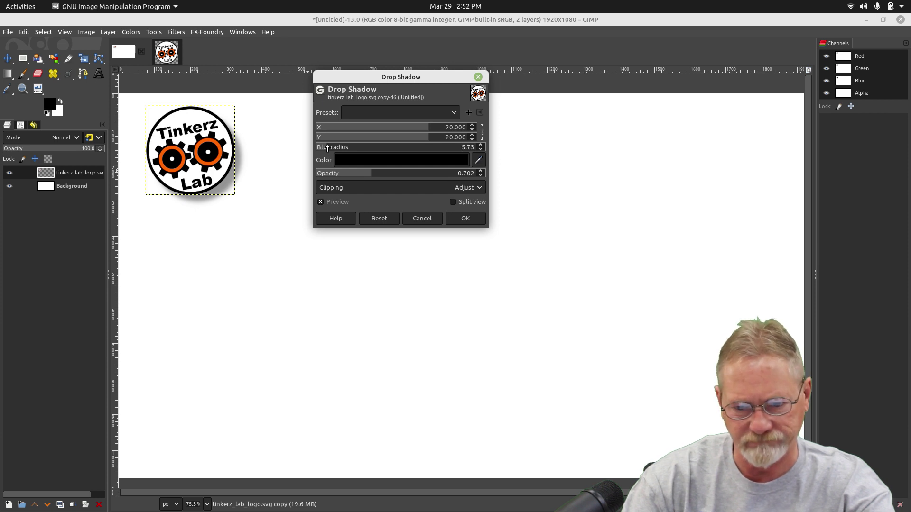
click(328, 149)
click(328, 148)
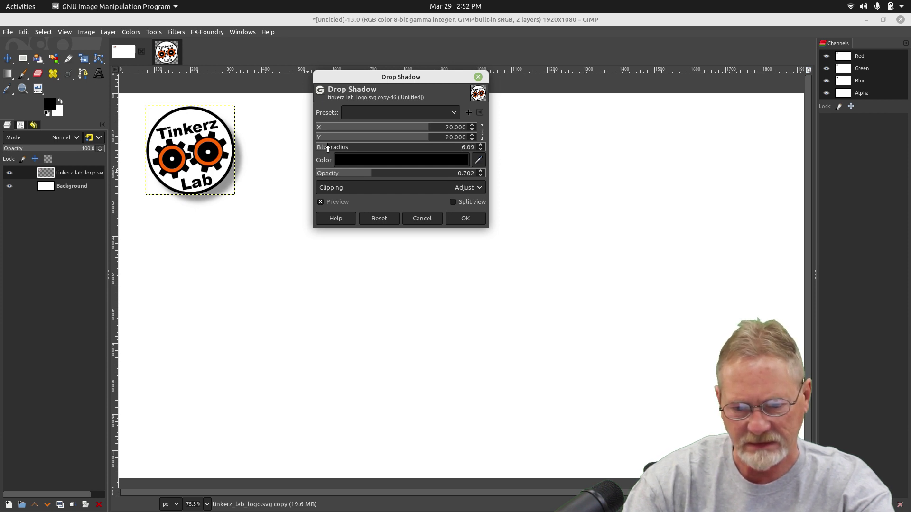
click(470, 147)
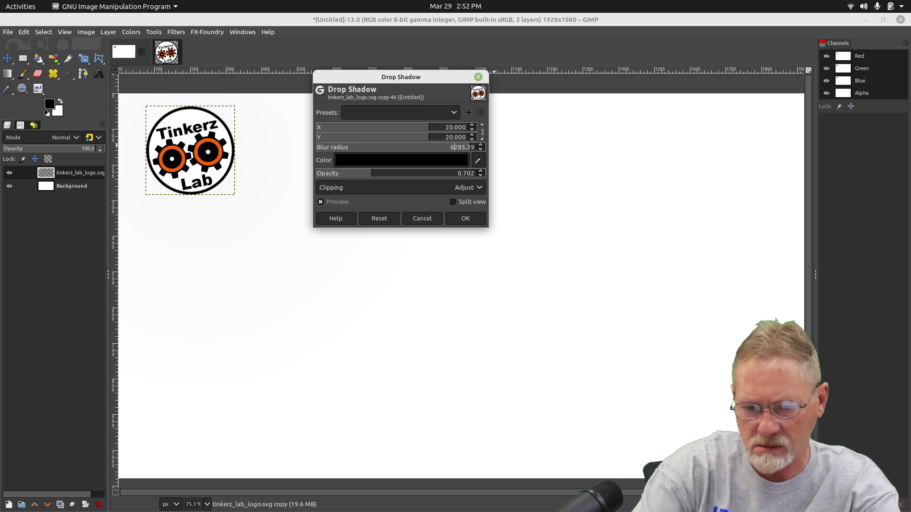
key(Delete)
key(Delete)
key(Delete)
key(Delete)
key(Delete)
key(Delete)
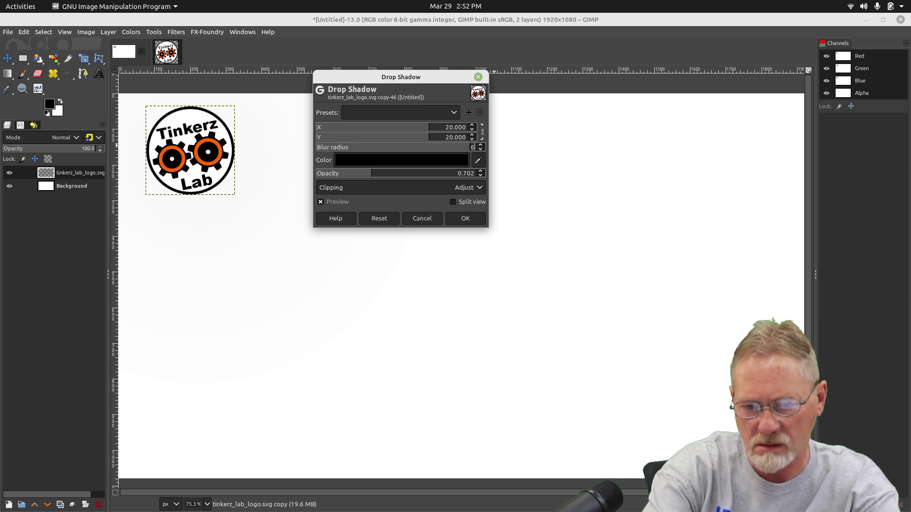
key(Return)
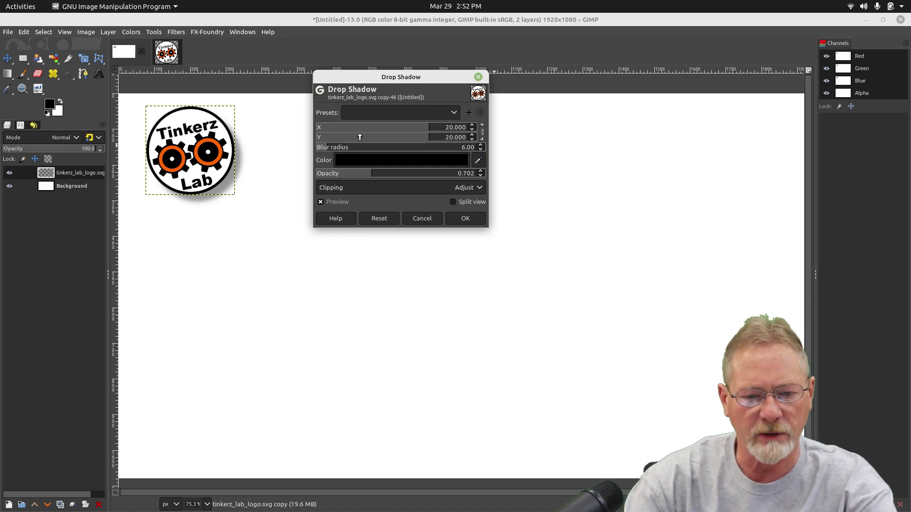
Reduce the drop shadow's linked X and Y offsets to about 3.27.
click(483, 130)
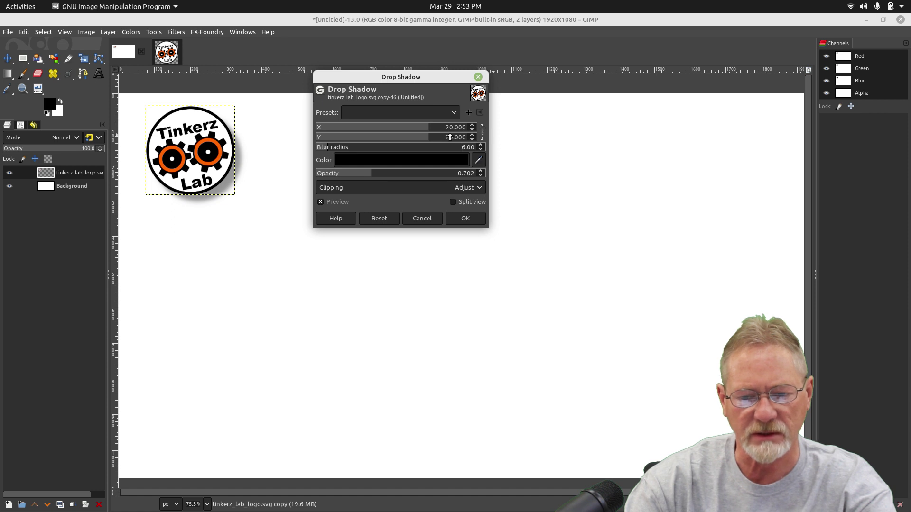
drag(429, 138, 398, 135)
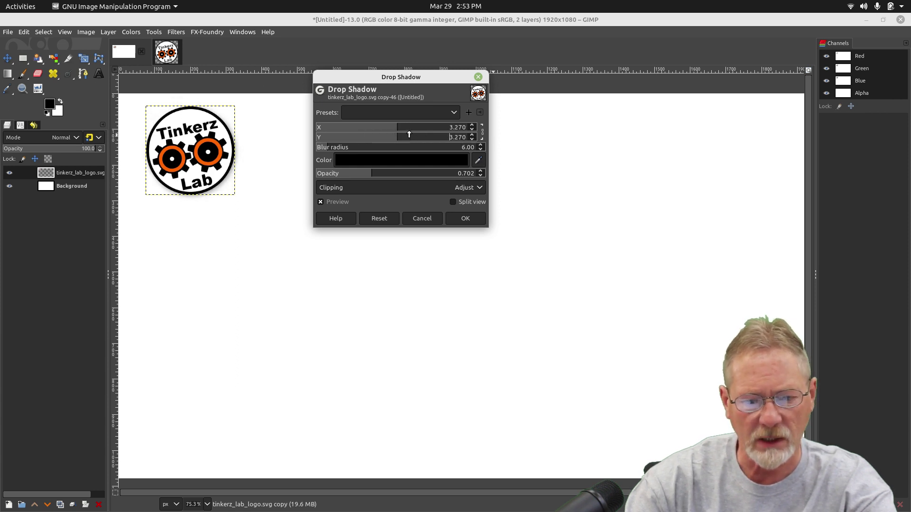
Unlink the drop shadow's X and Y offsets and set the horizontal offset to about 12.83.
click(482, 132)
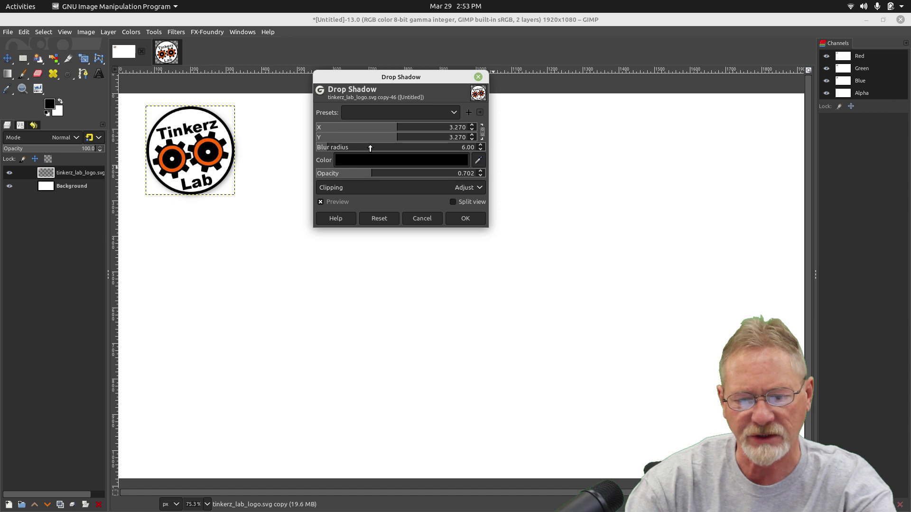
drag(397, 128, 417, 133)
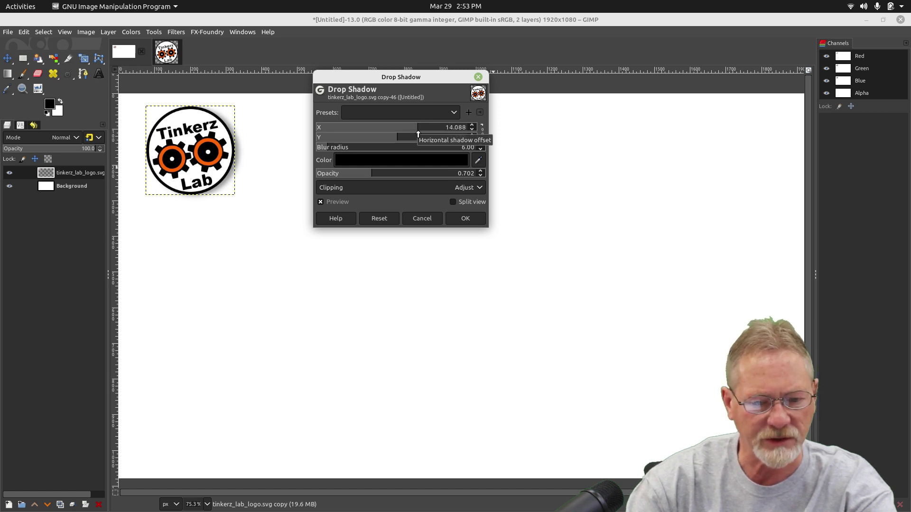
drag(418, 134, 415, 134)
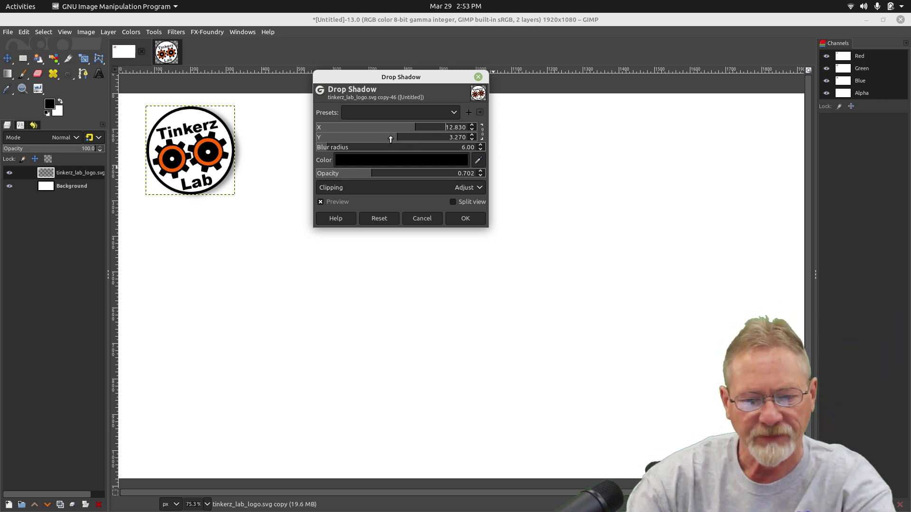
Set the drop shadow's vertical offset to about 11.07 and apply the filter to the logo layer.
click(410, 143)
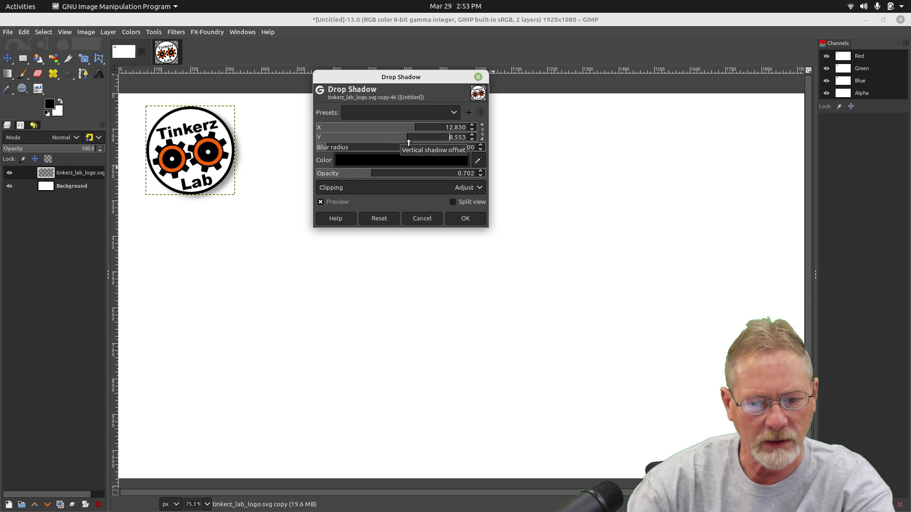
drag(410, 143, 413, 143)
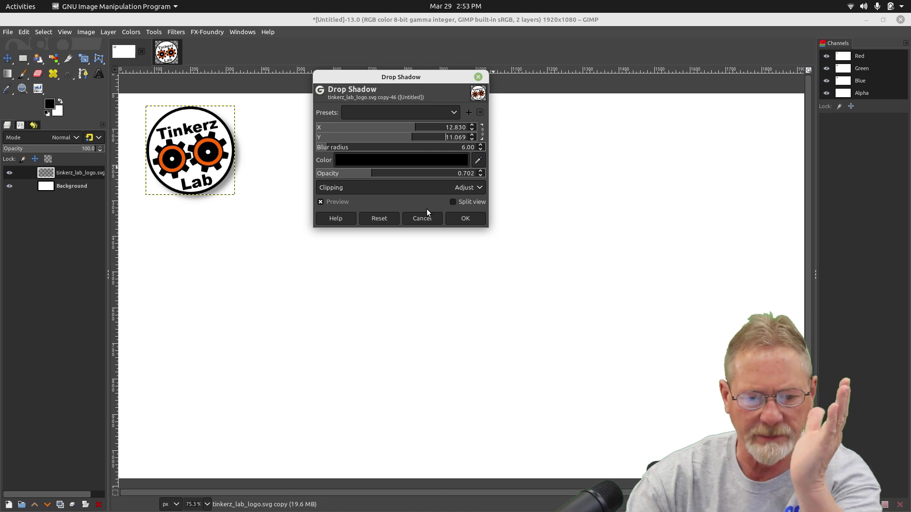
click(465, 221)
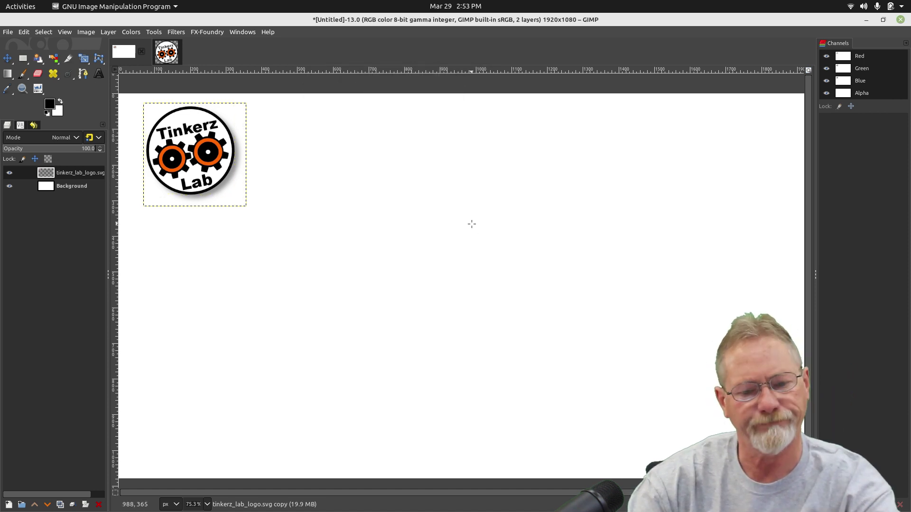
Move the shadowed logo layer slightly down and to the right near the canvas's upper-left corner.
key(m)
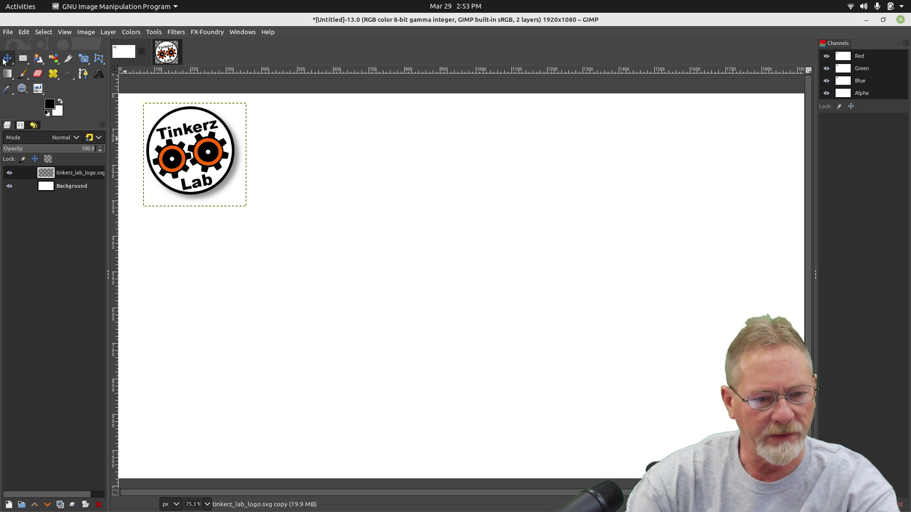
drag(187, 141, 212, 157)
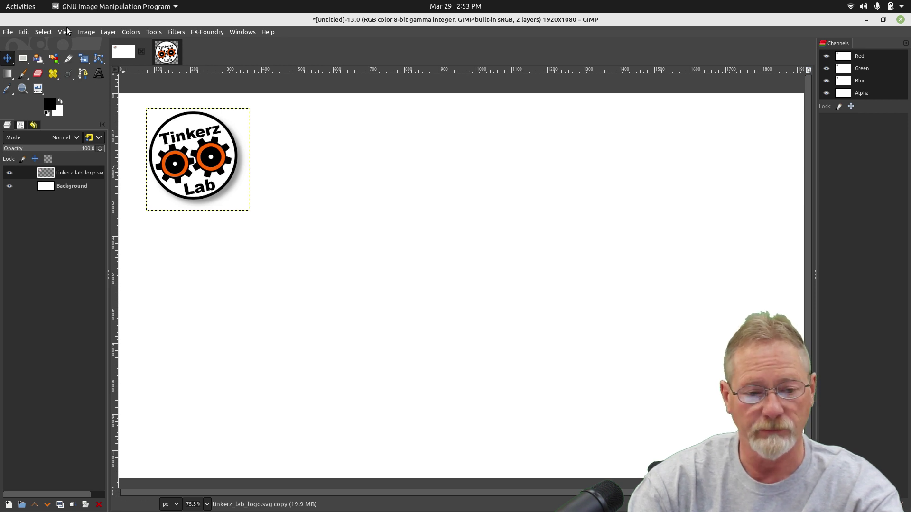
click(25, 32)
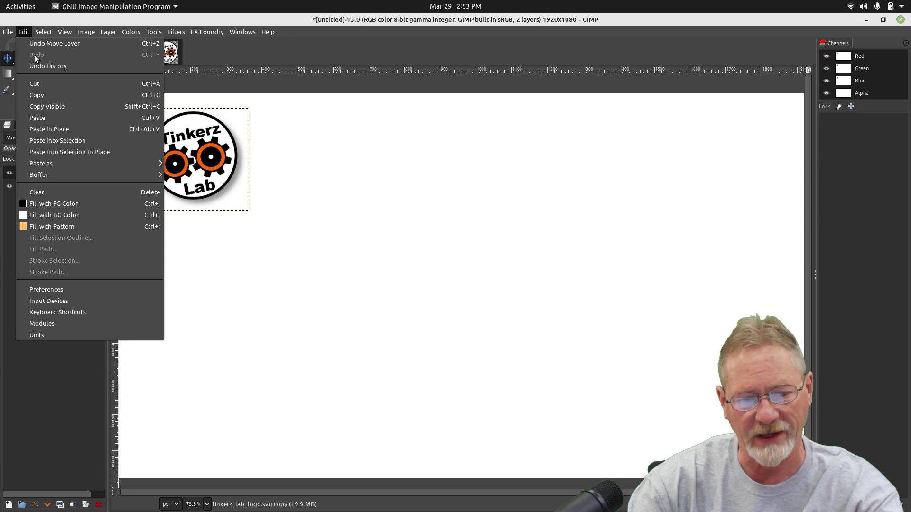
click(230, 17)
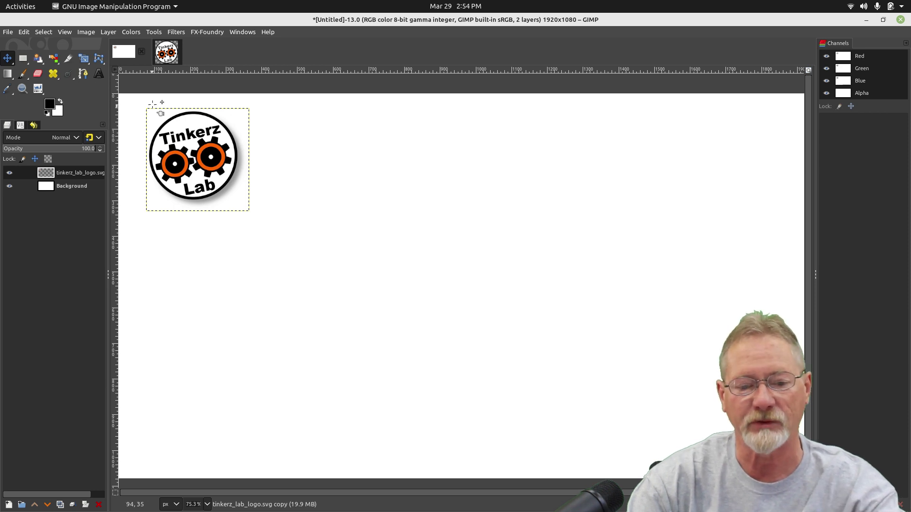
Copy the logo layer from the original 250 × 250 tinkerz_lab_logo image.
click(169, 51)
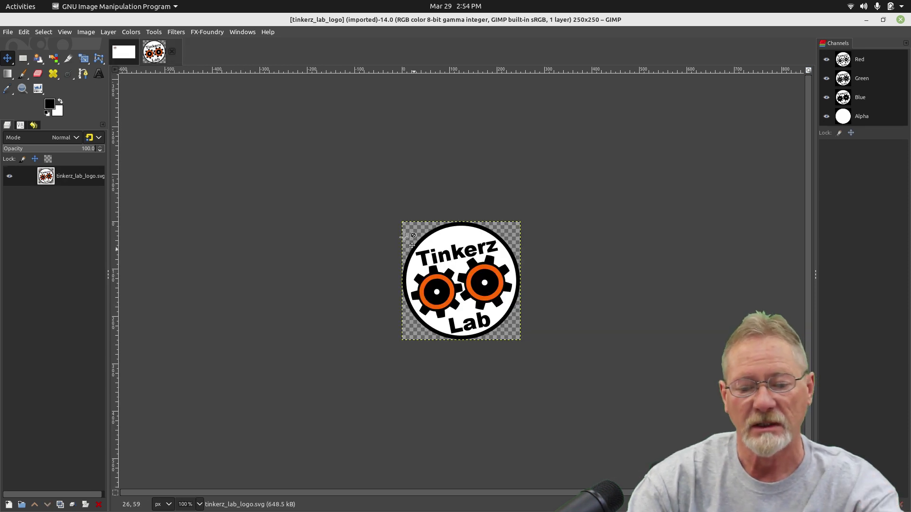
click(117, 54)
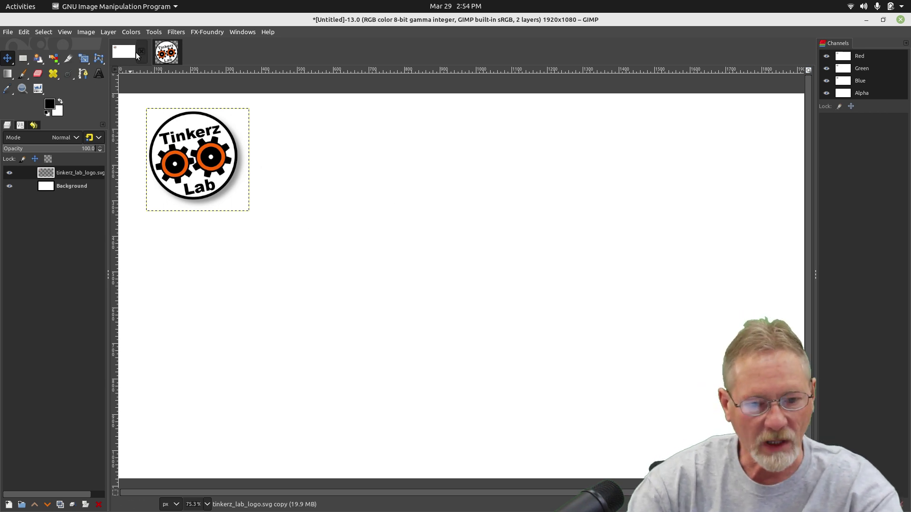
click(171, 53)
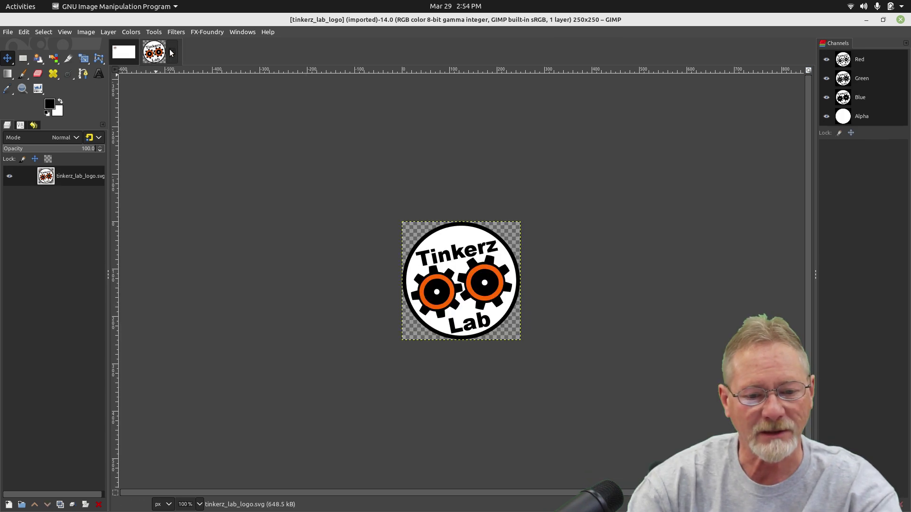
click(24, 32)
click(34, 95)
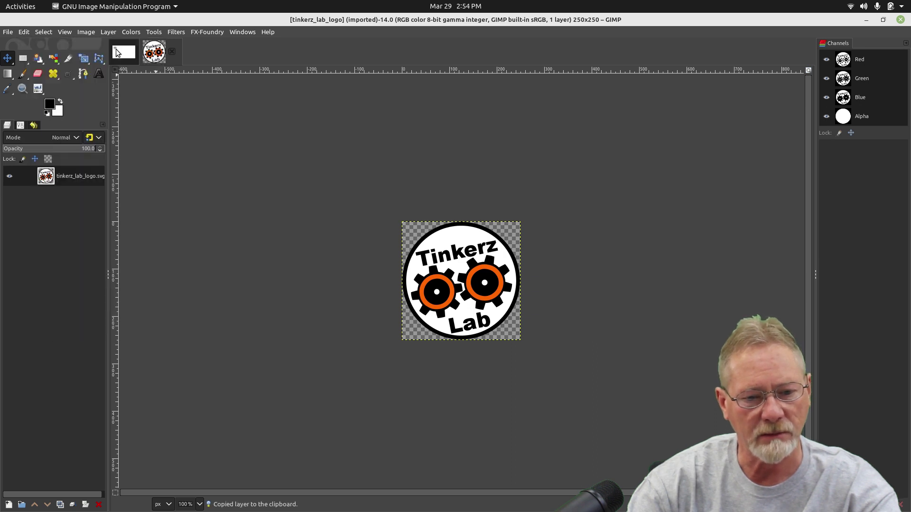
Paste the copied logo as a new layer in the 1920 × 1080 image and move it to the right of the shadowed logo.
click(124, 51)
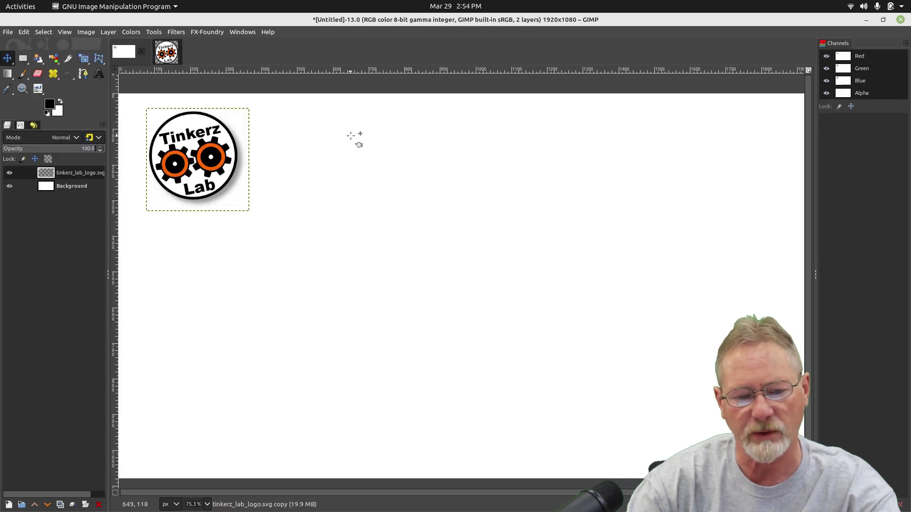
right_click(351, 135)
mouse_move(402, 159)
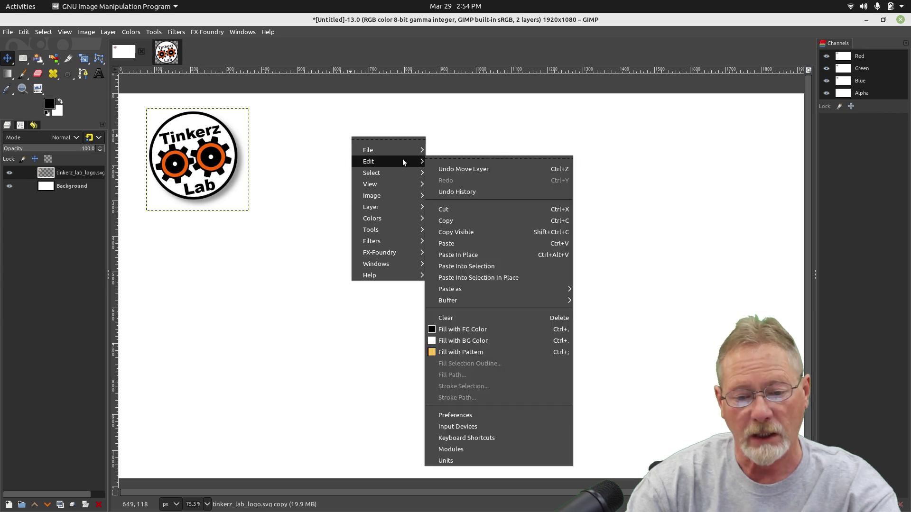
mouse_move(528, 289)
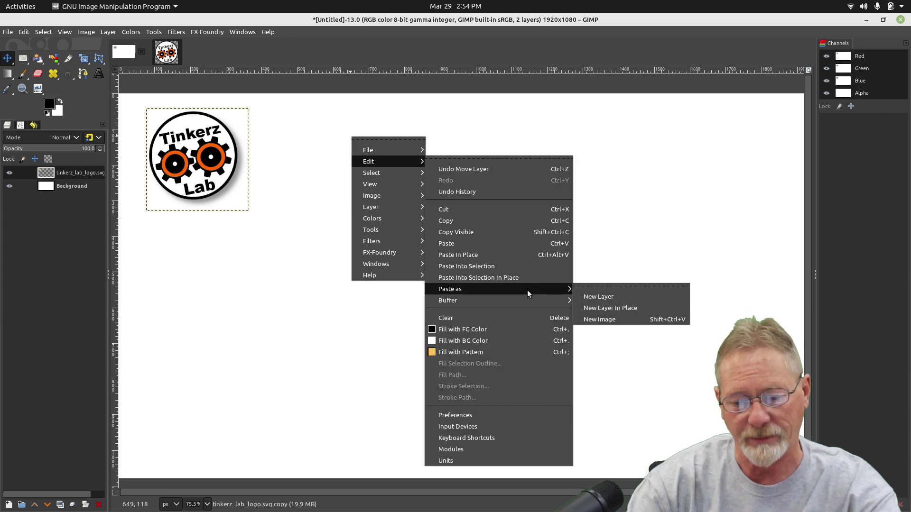
click(618, 295)
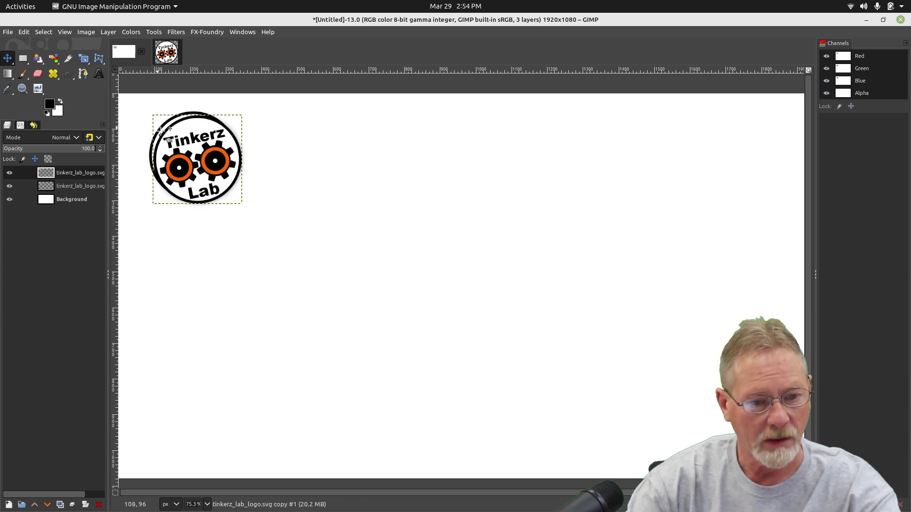
drag(206, 162, 334, 157)
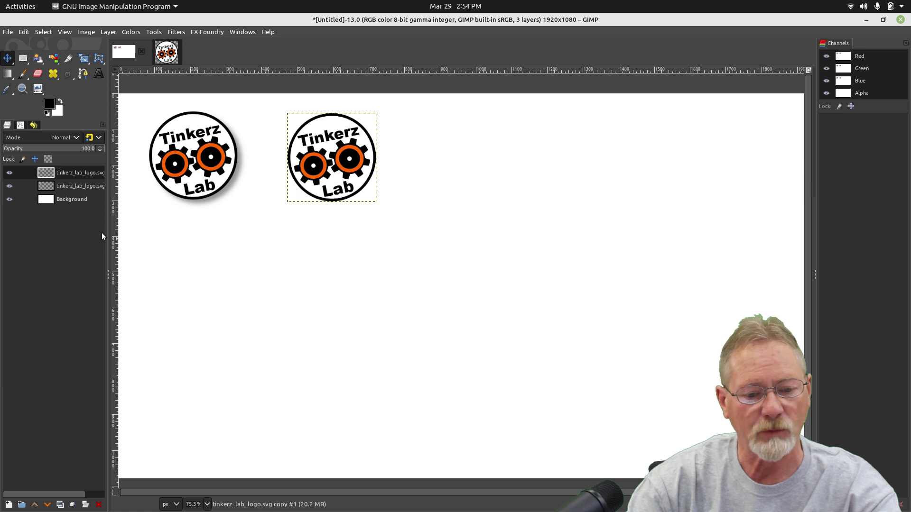
Duplicate the newly pasted logo layer and move the duplicate to the right to form a row of three logos.
right_click(64, 170)
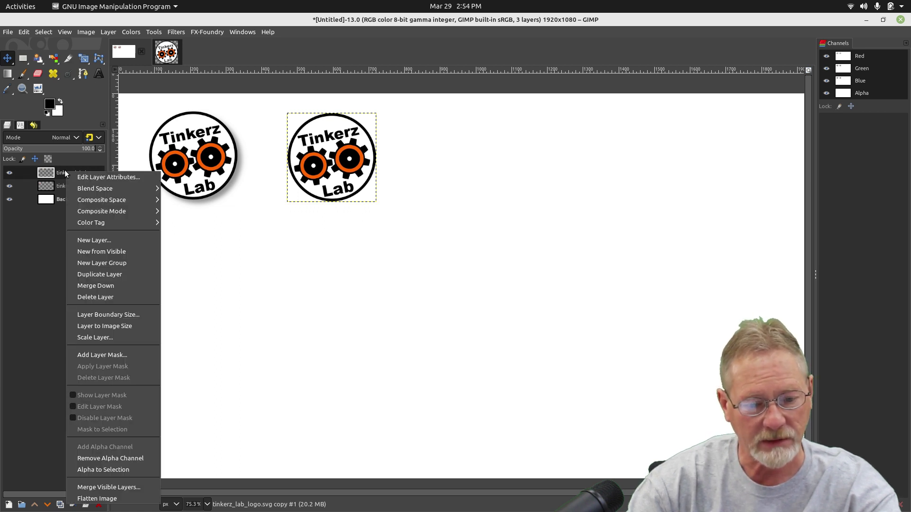
click(86, 274)
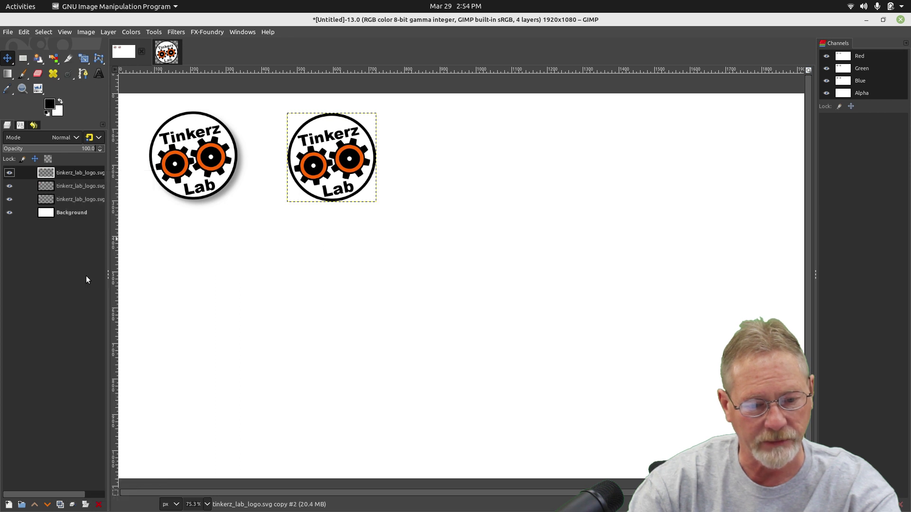
drag(333, 160, 437, 161)
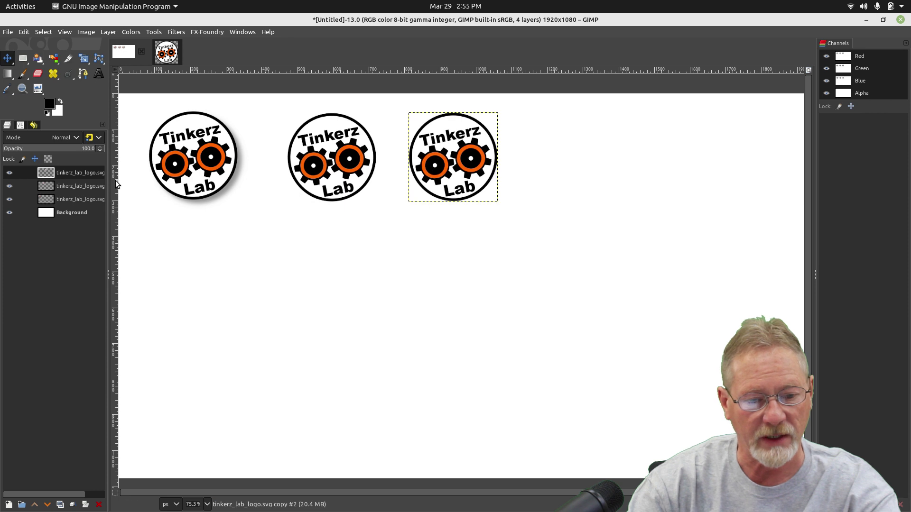
Shift the middle logo's layer slightly down and to the left, between the other two logos.
click(70, 186)
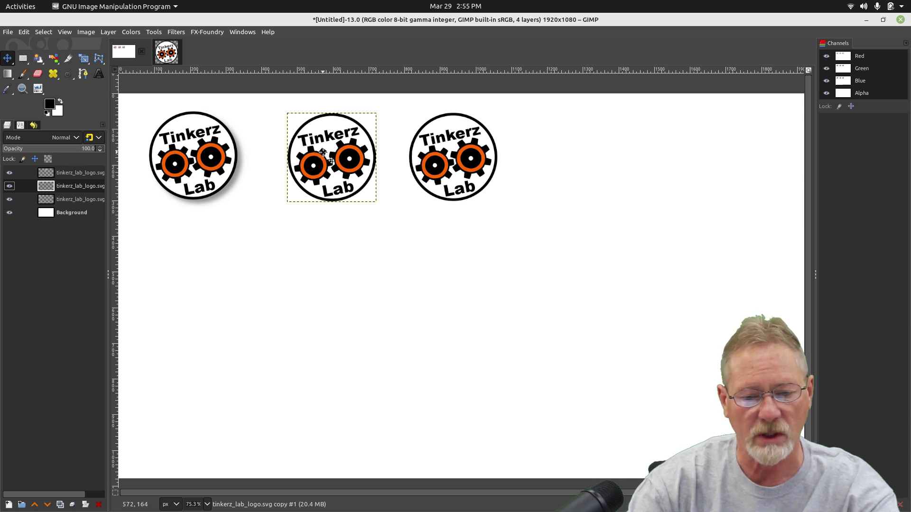
mouse_move(323, 152)
mouse_down()
mouse_move(313, 251)
mouse_move(318, 162)
mouse_up()
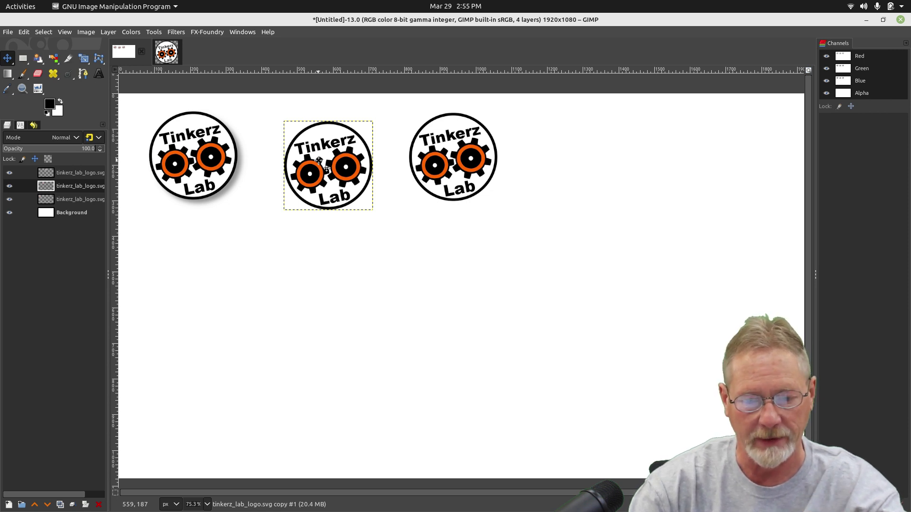
mouse_move(338, 178)
mouse_down()
mouse_move(363, 165)
mouse_move(333, 180)
mouse_move(366, 173)
mouse_move(334, 178)
mouse_up()
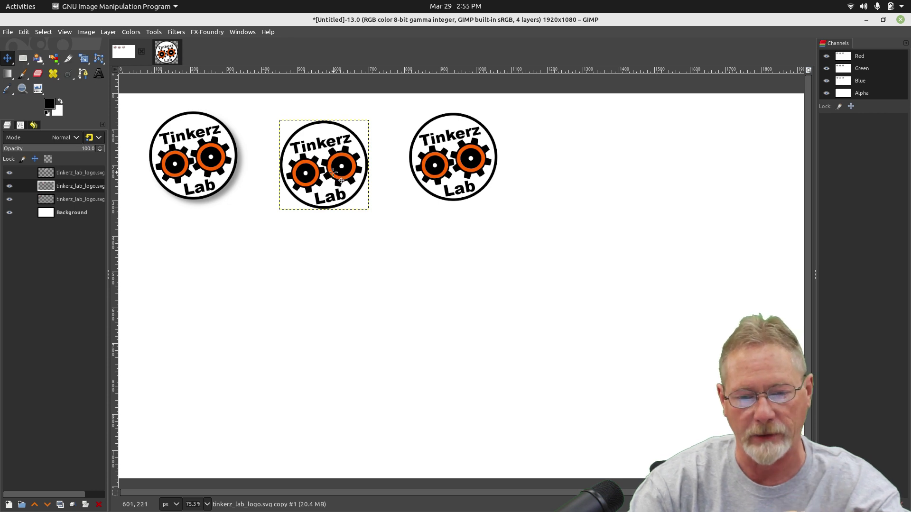
Enlarge the middle logo's layer boundary to 300 × 300 px, centering the logo with X and Y offsets of 25.
right_click(320, 146)
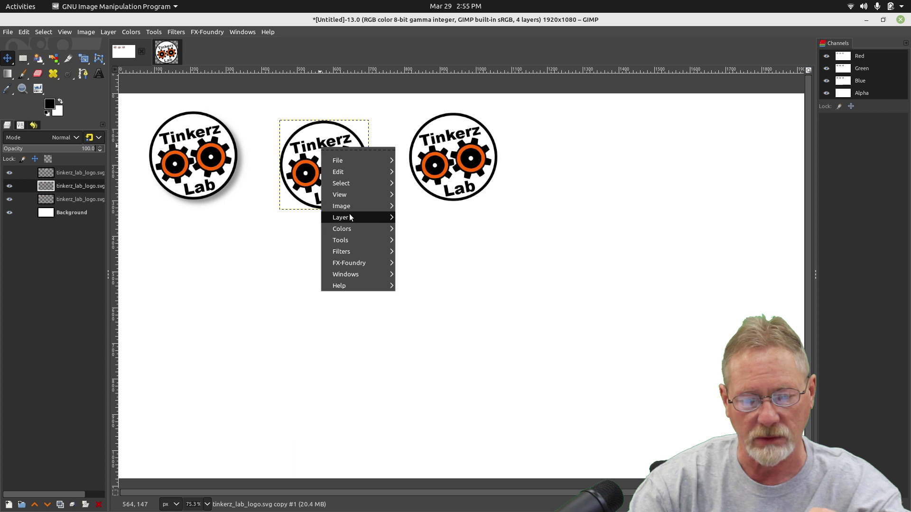
mouse_move(349, 216)
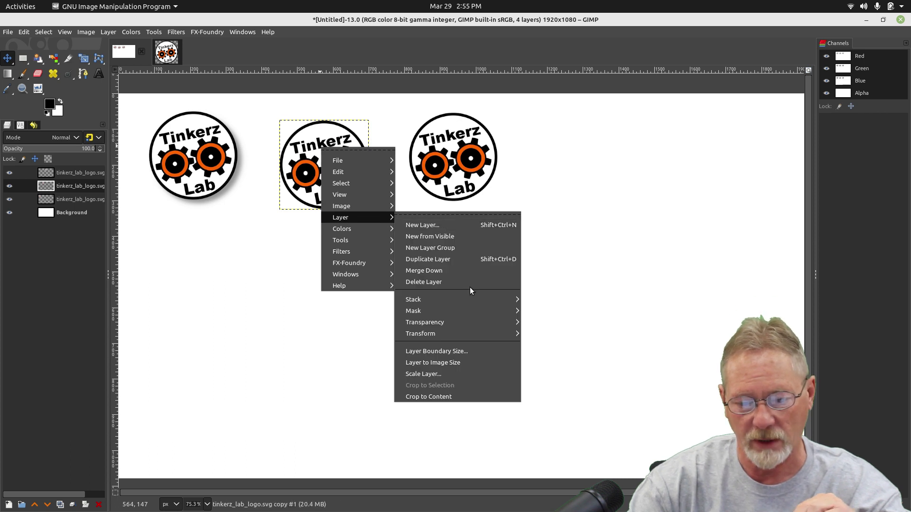
click(453, 351)
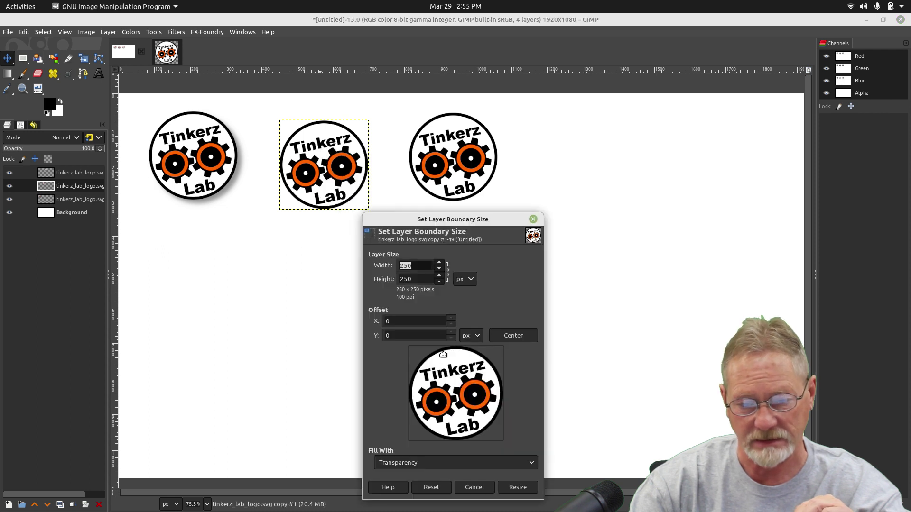
drag(468, 216, 165, 73)
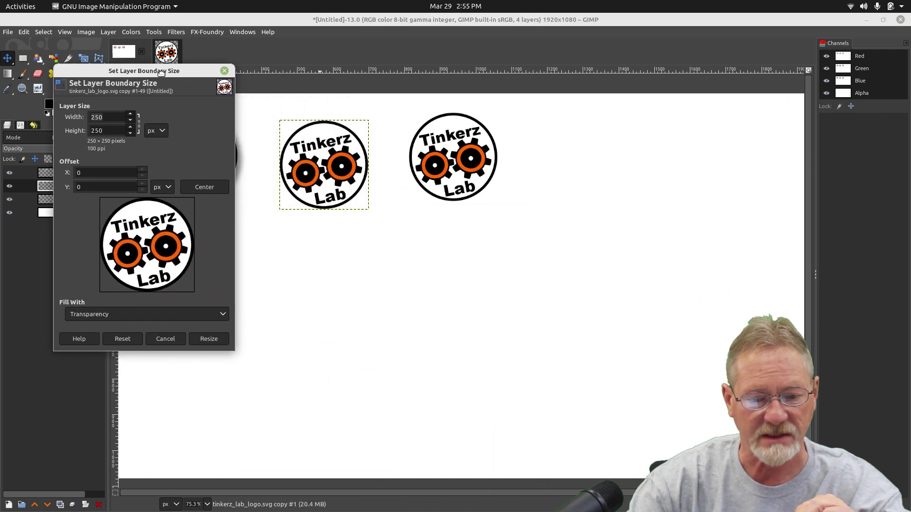
click(144, 126)
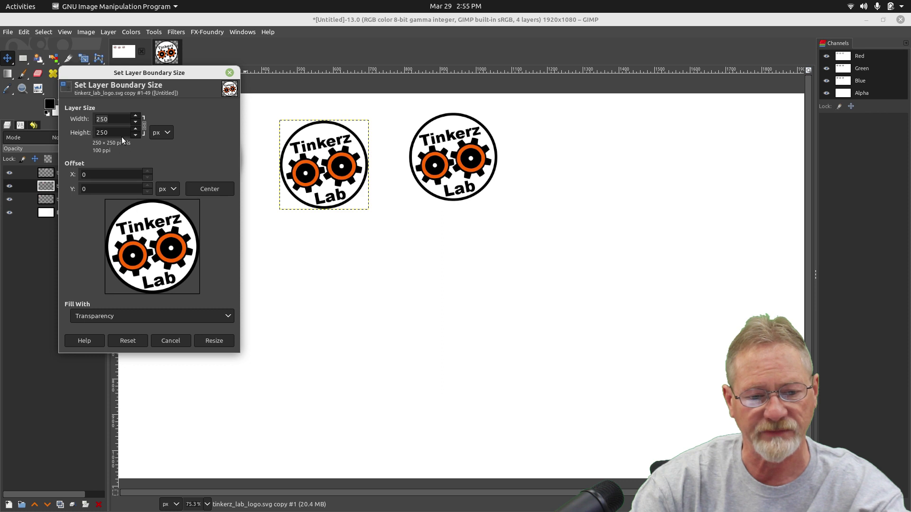
key(ctrl+a)
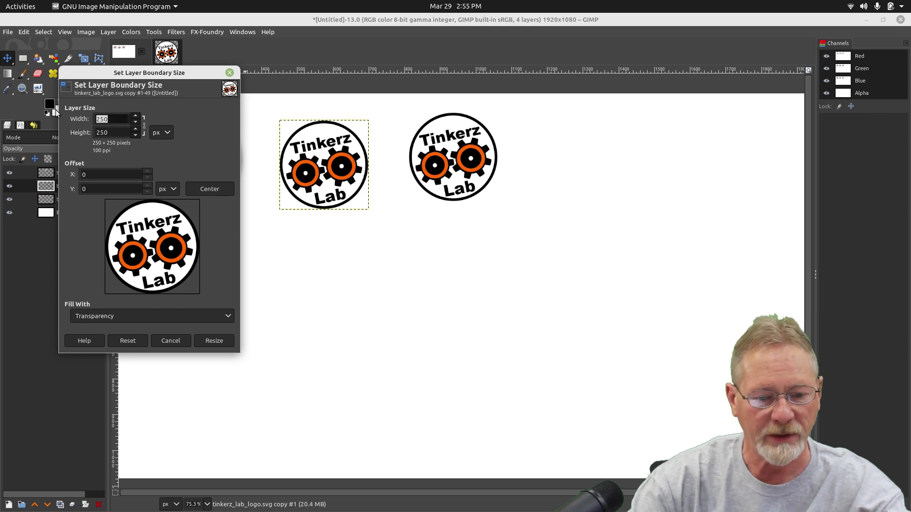
text(300)
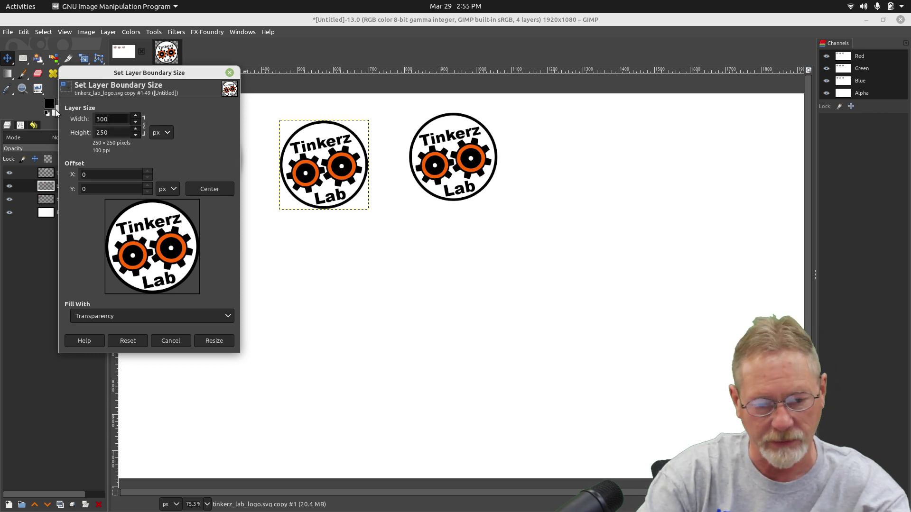
key(Tab)
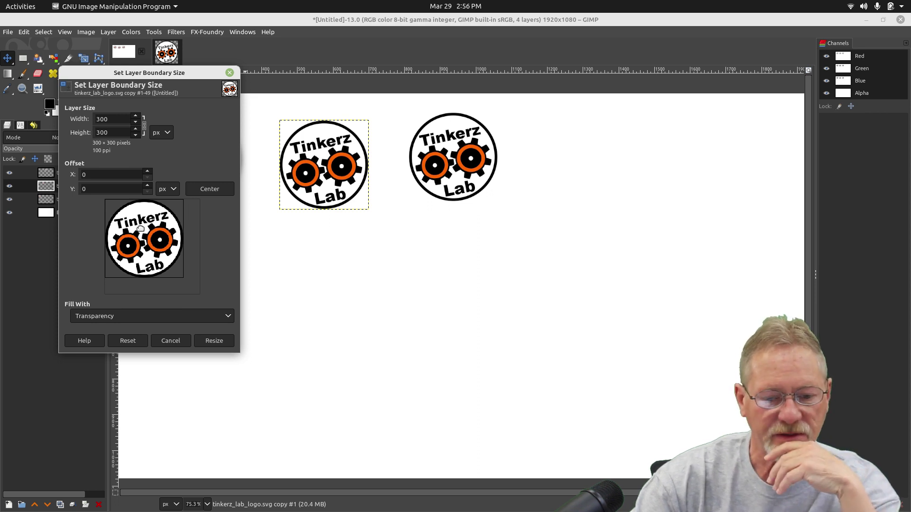
drag(137, 236, 144, 243)
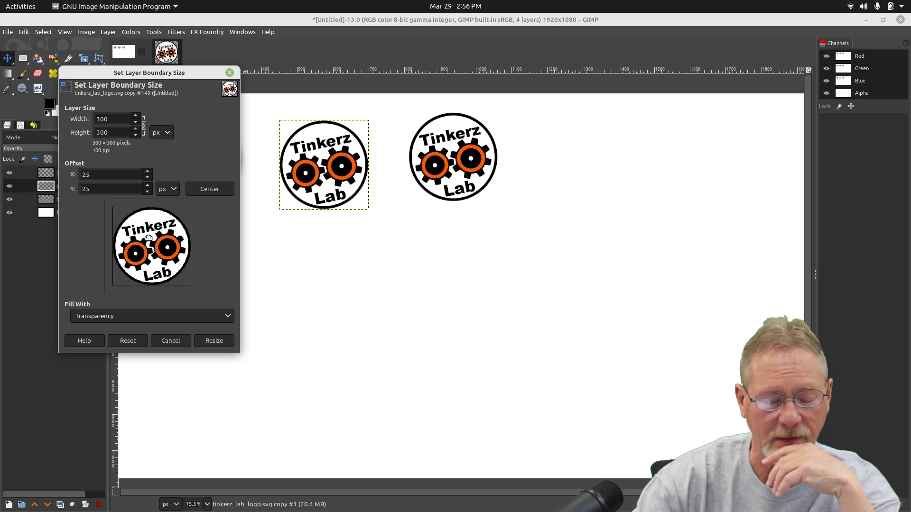
click(207, 342)
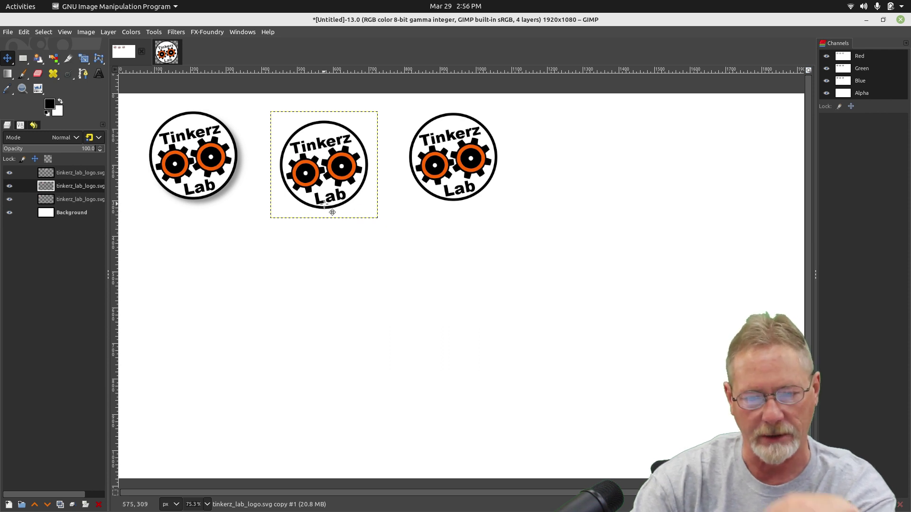
Desaturate the middle logo's layer using the Luminance mode.
right_click(325, 163)
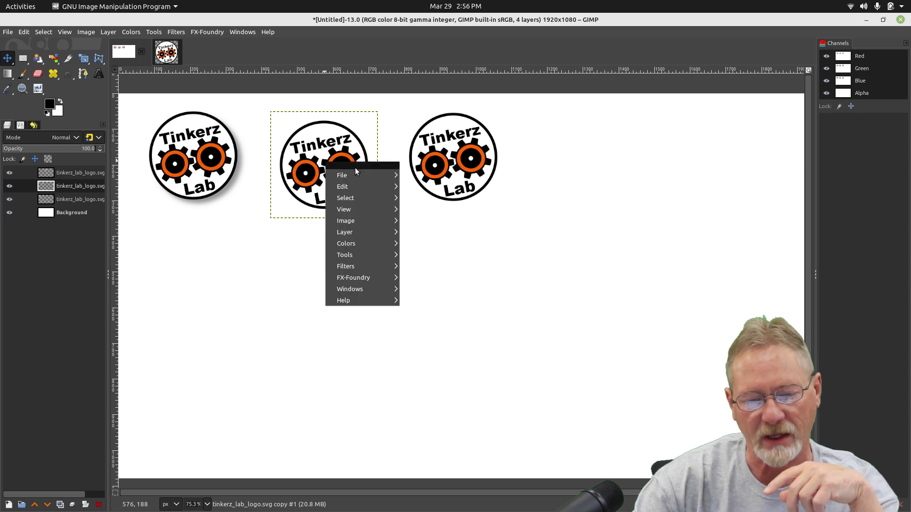
mouse_move(365, 245)
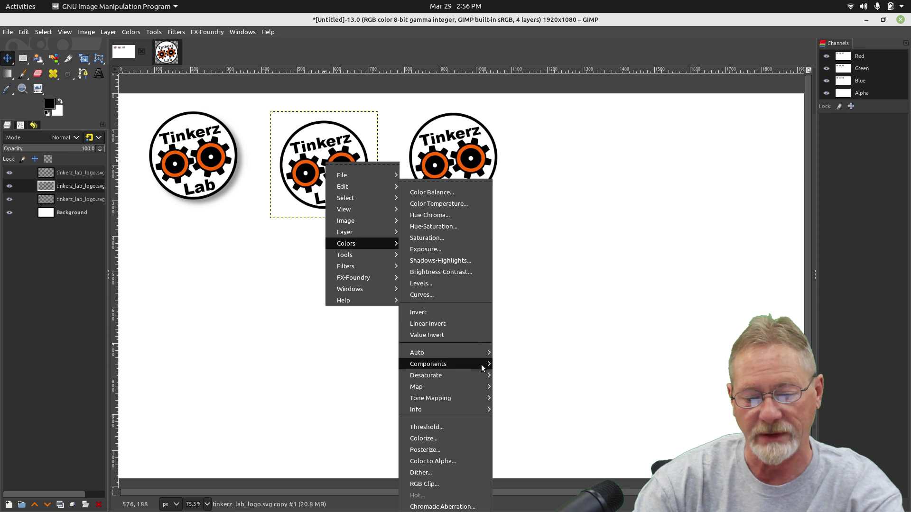
mouse_move(477, 375)
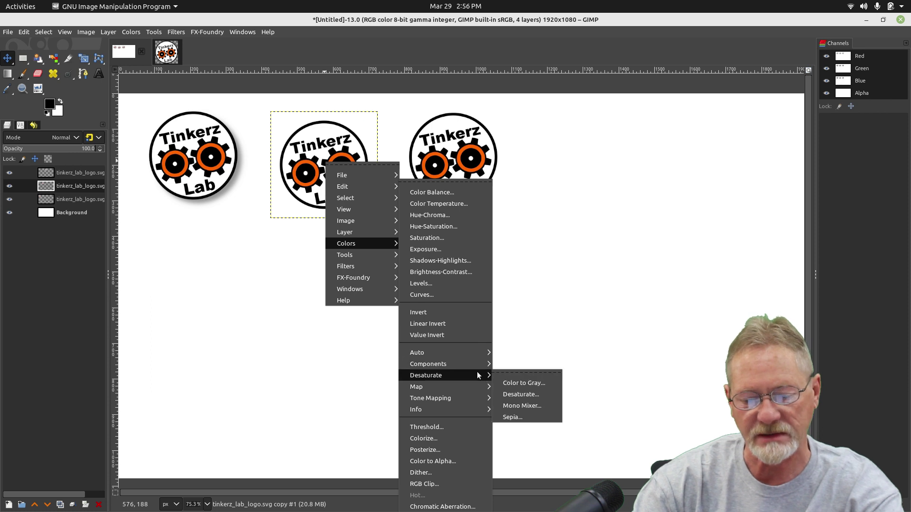
click(506, 394)
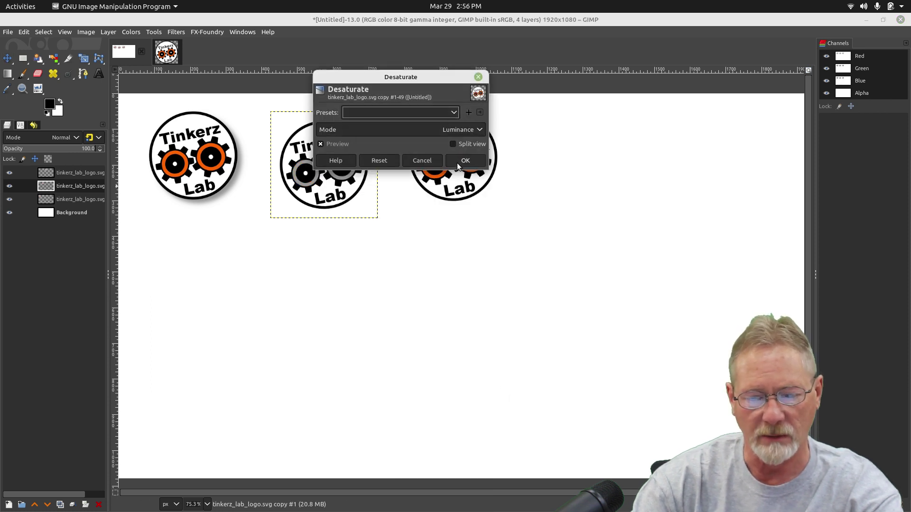
key(Return)
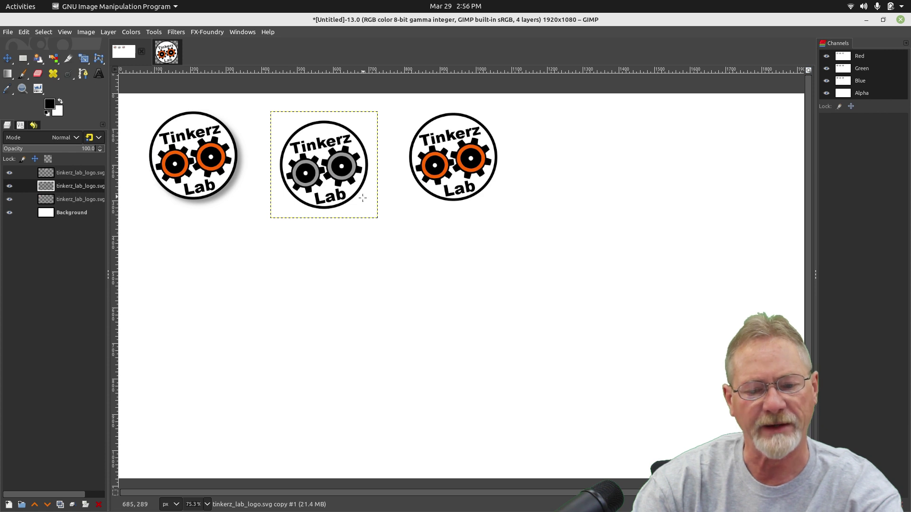
Turn the middle logo solid black with Levels by raising the low input value to 255.
right_click(311, 147)
mouse_move(347, 229)
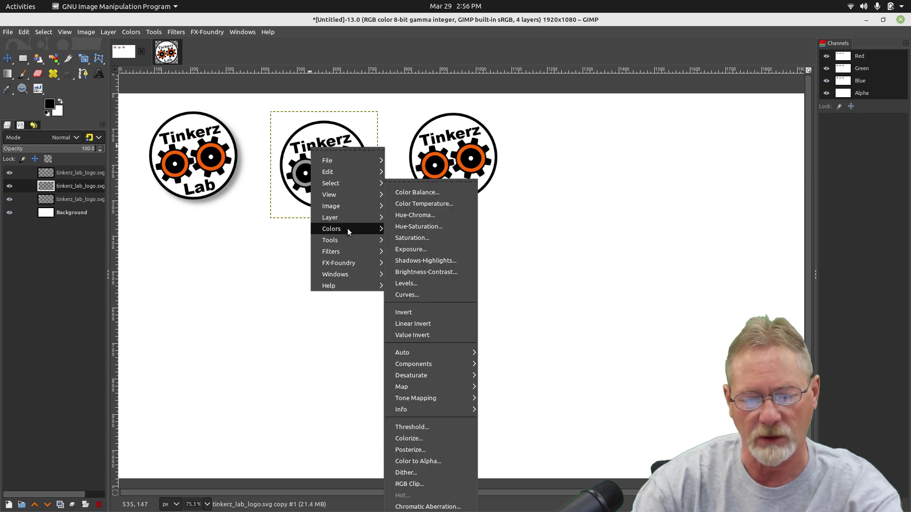
click(401, 283)
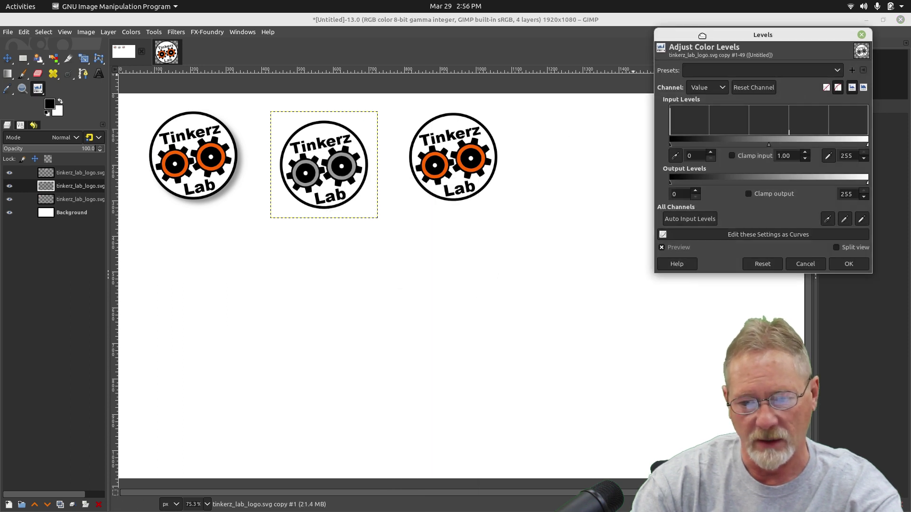
drag(702, 34, 78, 43)
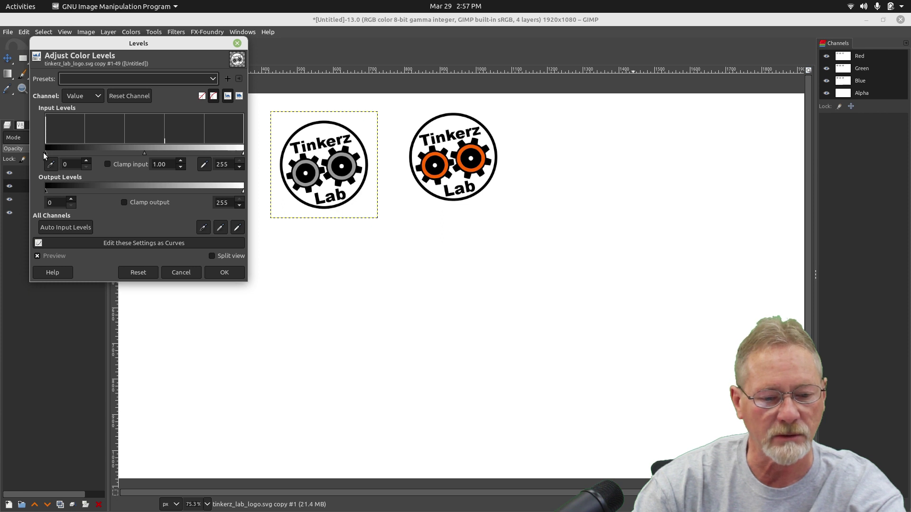
drag(46, 153, 288, 157)
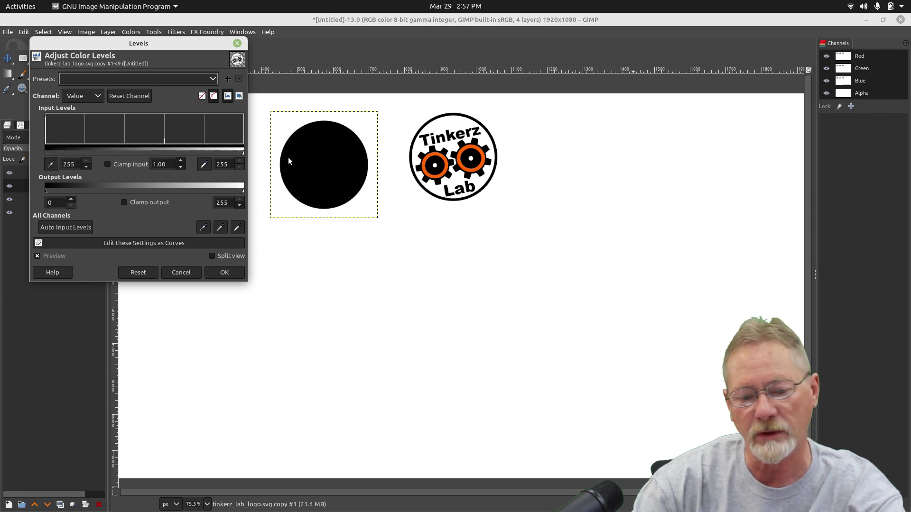
click(223, 272)
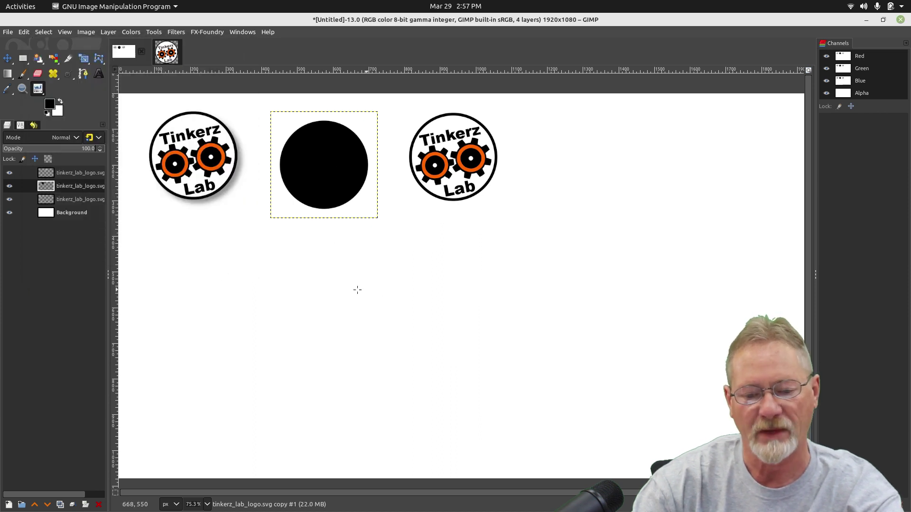
right_click(305, 135)
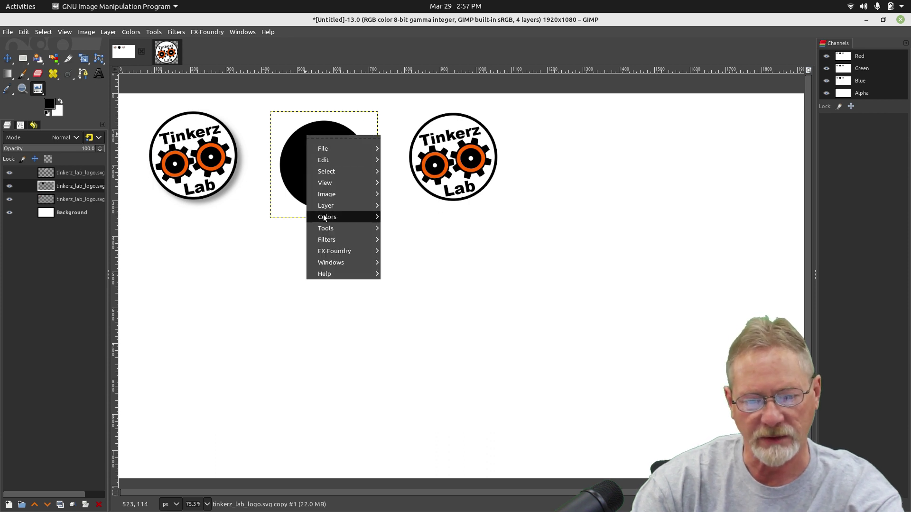
mouse_move(327, 241)
mouse_move(416, 295)
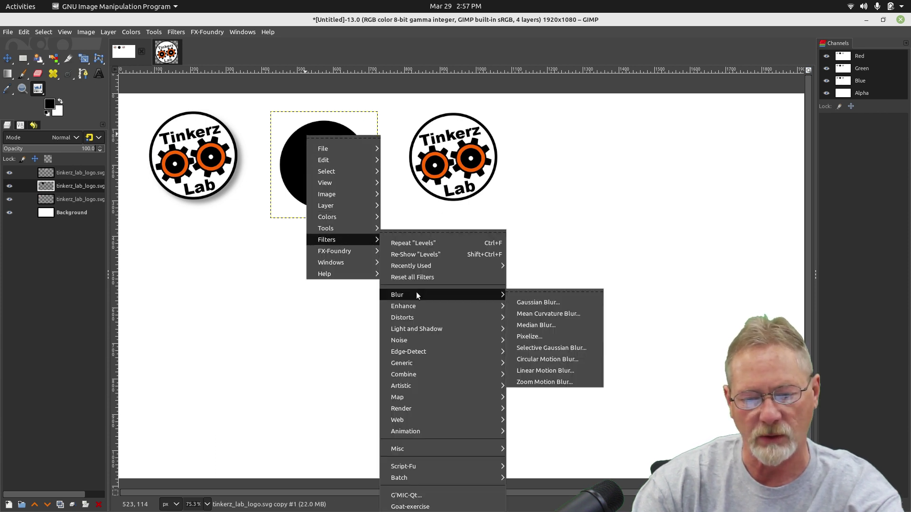
click(201, 129)
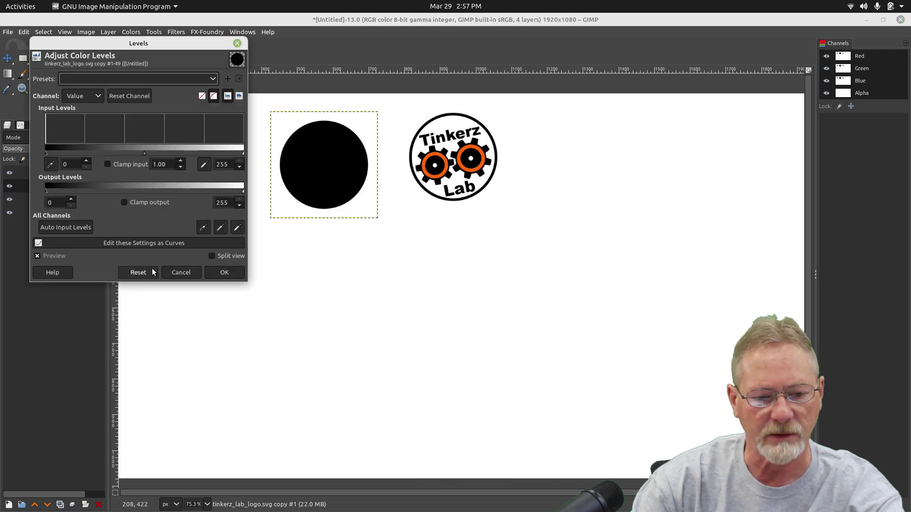
click(179, 272)
Move the shadowed logo to the far right of the row and put the black circle in its former place.
click(7, 57)
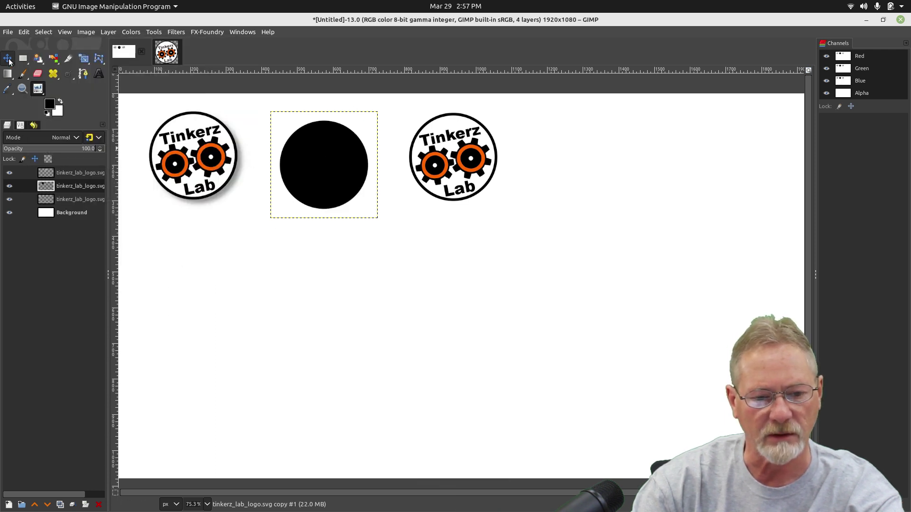
click(198, 138)
drag(199, 137, 592, 143)
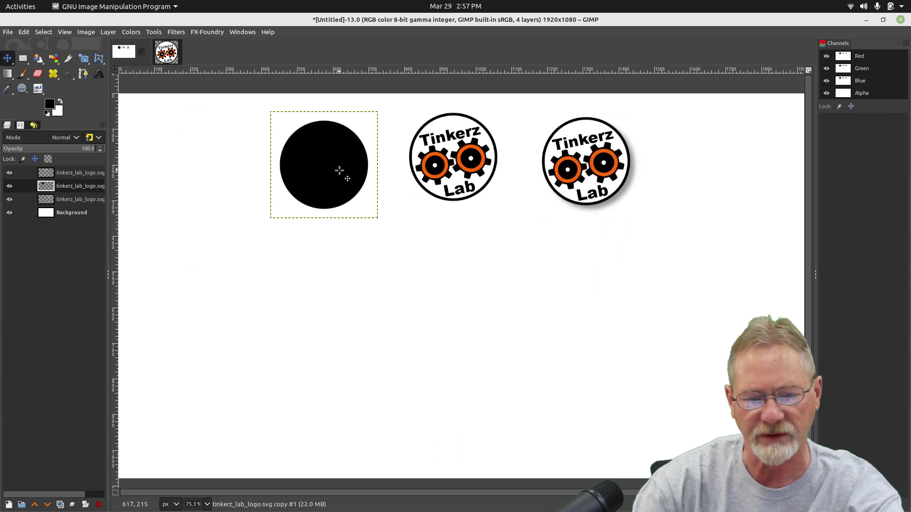
drag(342, 172, 216, 158)
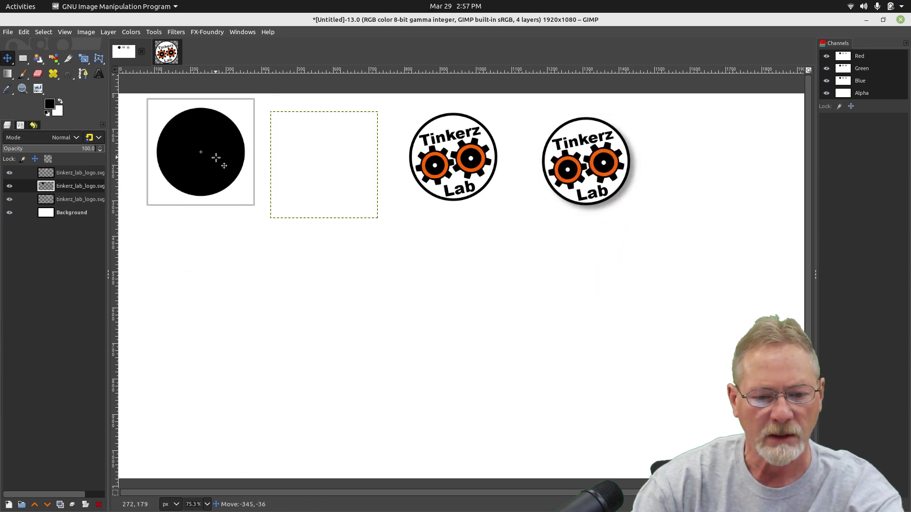
Apply a Gaussian Blur to the black circle's layer with Size X and Size Y of 6.00.
right_click(206, 130)
mouse_move(235, 236)
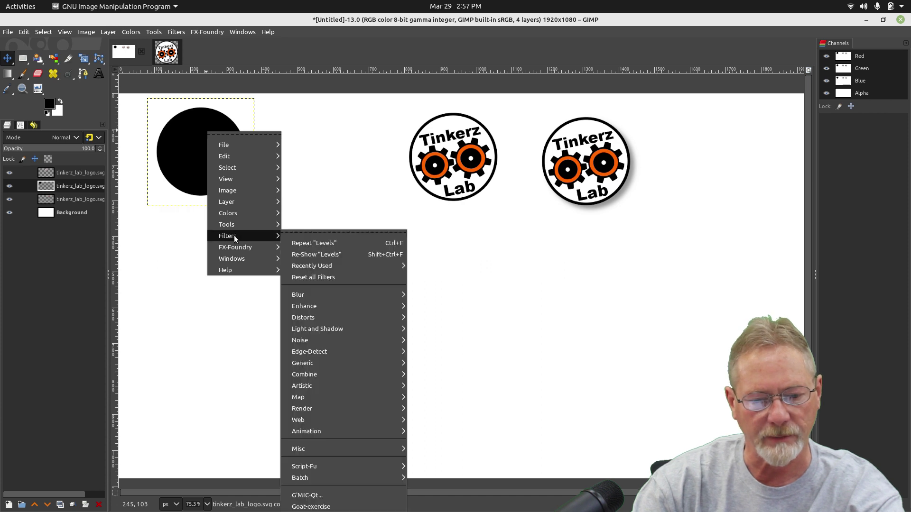
mouse_move(301, 294)
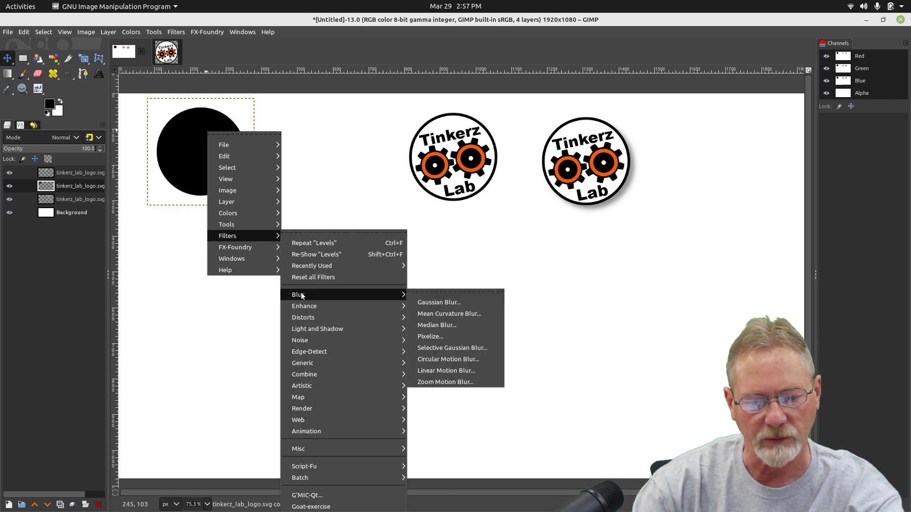
click(431, 300)
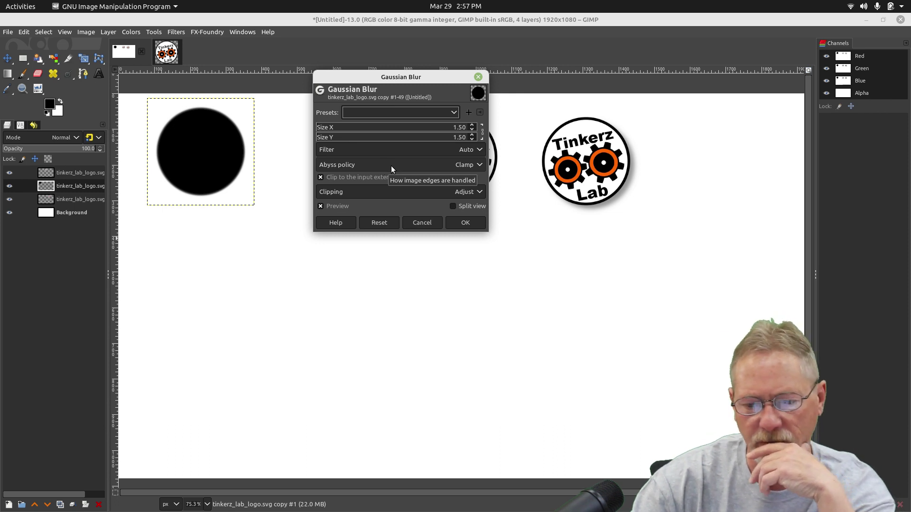
click(472, 126)
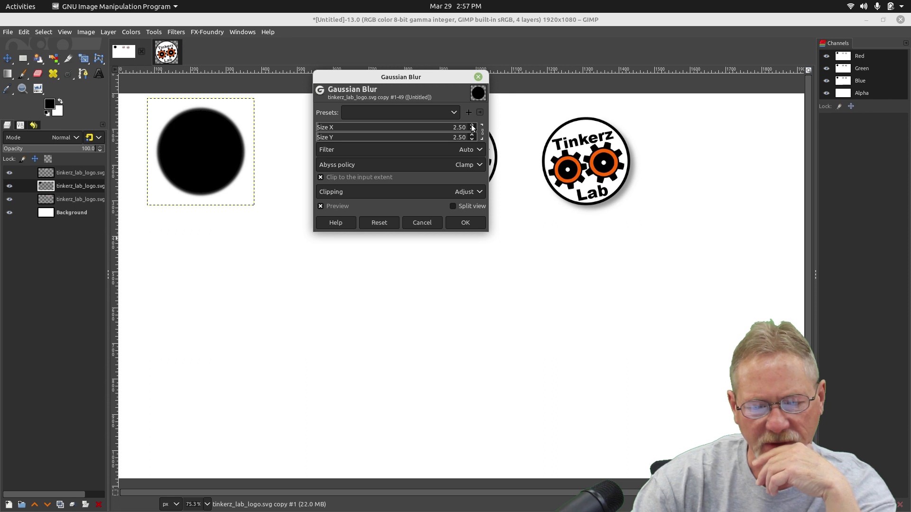
click(472, 125)
click(472, 126)
click(471, 125)
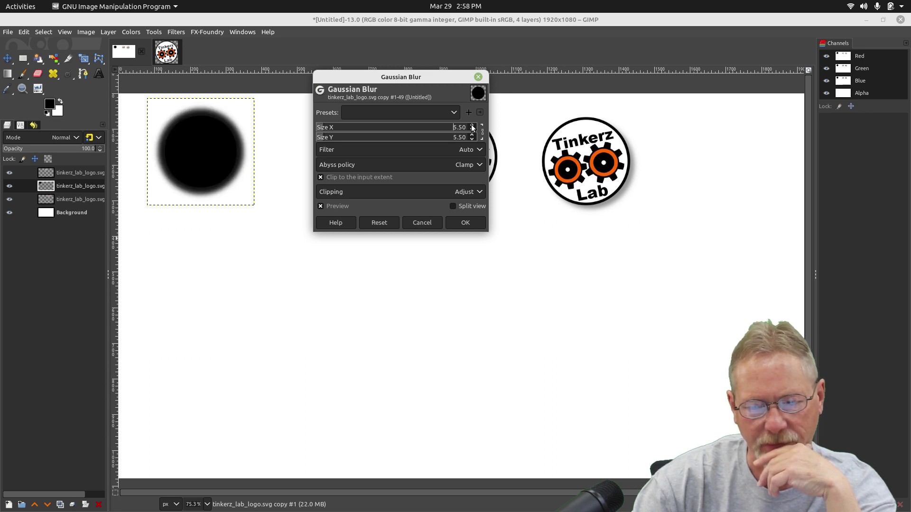
click(472, 125)
drag(459, 129, 509, 131)
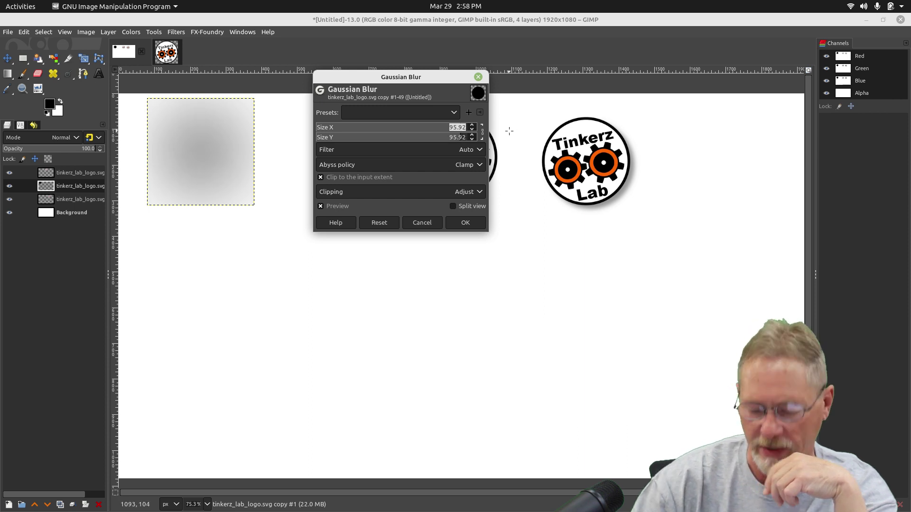
text(6)
key(Return)
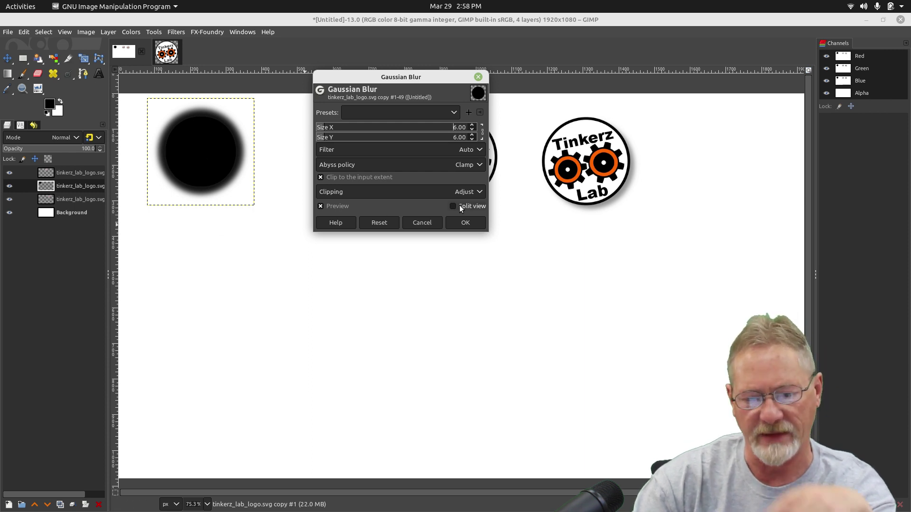
click(465, 223)
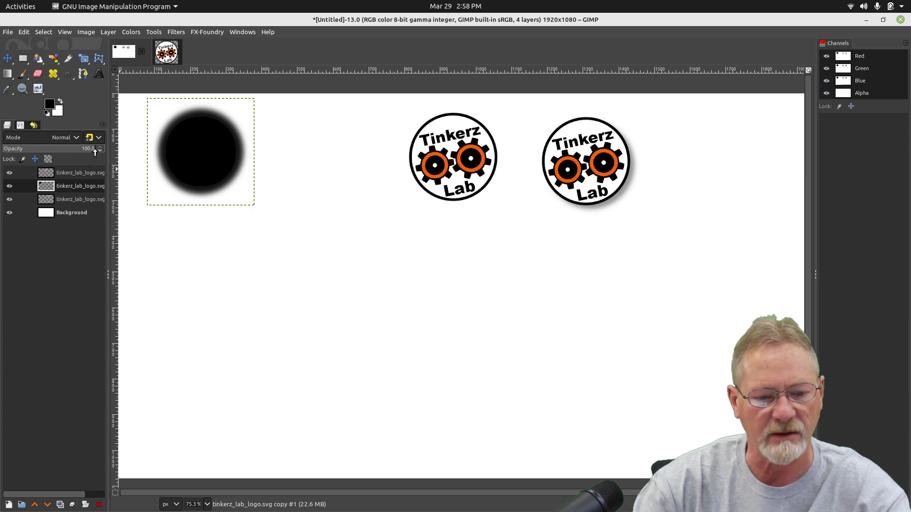
Lower the blurred circle layer's opacity to 70.3.
drag(91, 153, 77, 149)
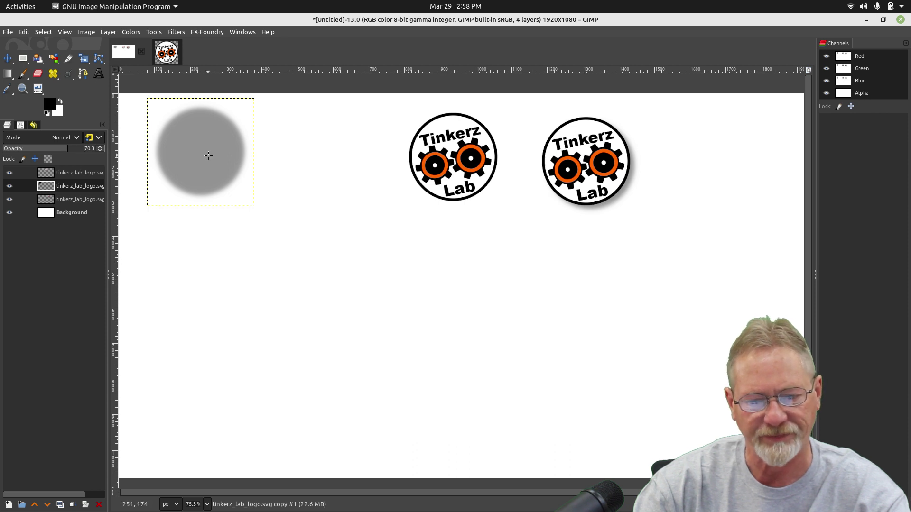
key(ctrl+shift+f)
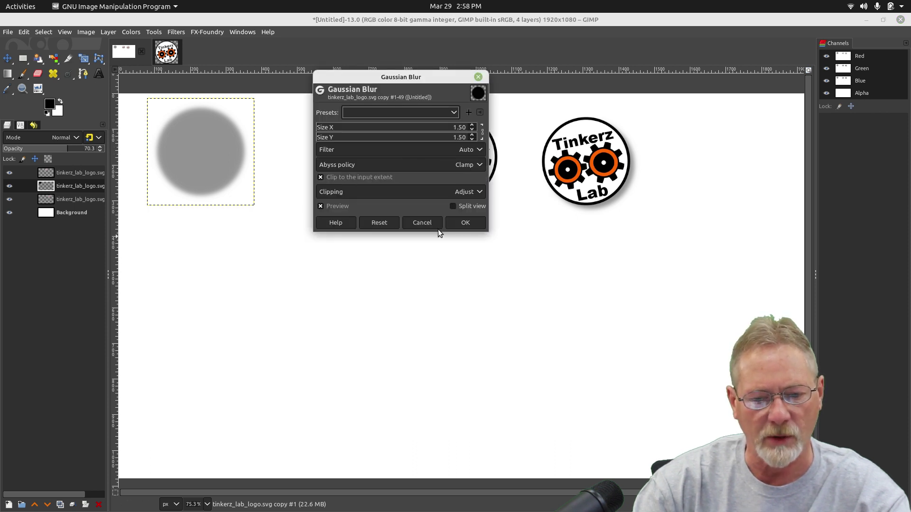
click(421, 222)
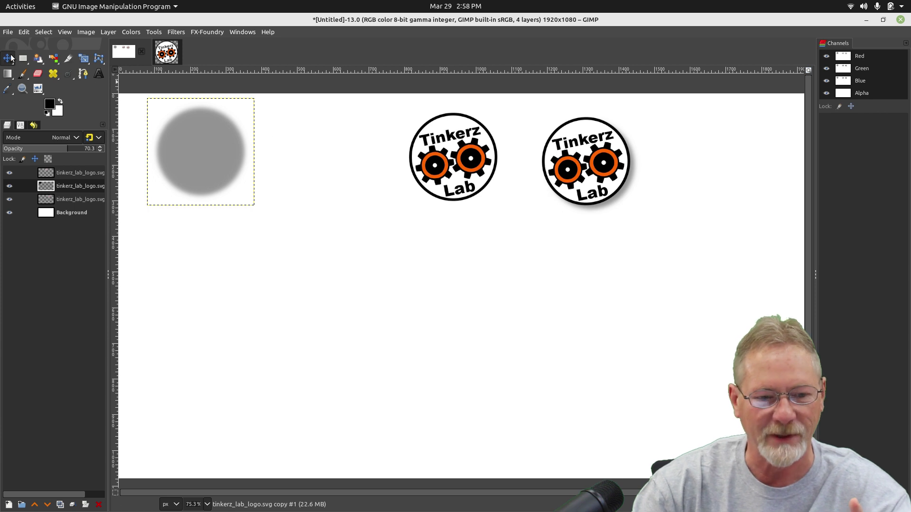
Move the gray circle below the row, the plain logo above it, and the shadowed logo next to the plain one.
drag(202, 140, 196, 261)
drag(463, 149, 234, 149)
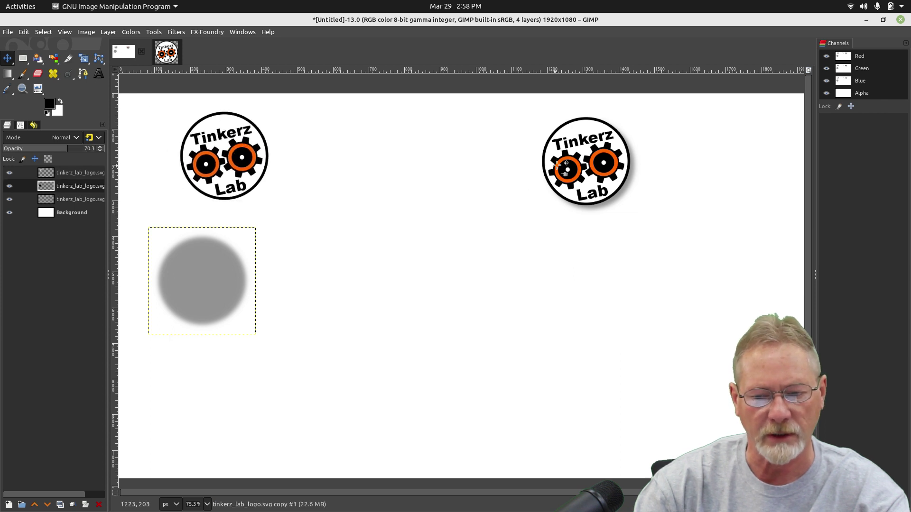
drag(598, 161, 374, 156)
Move the gray blurred circle behind the plain logo, offset slightly down and to the right as its drop shadow.
click(232, 276)
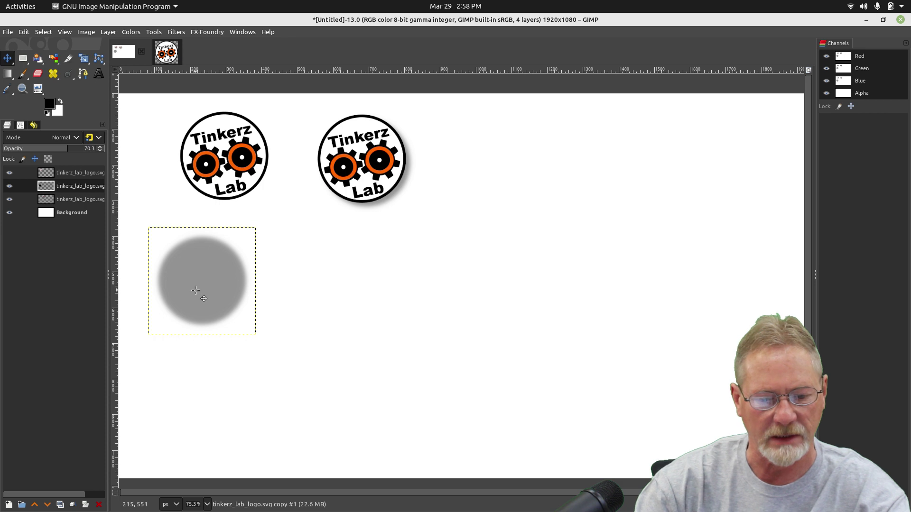
drag(195, 289, 221, 168)
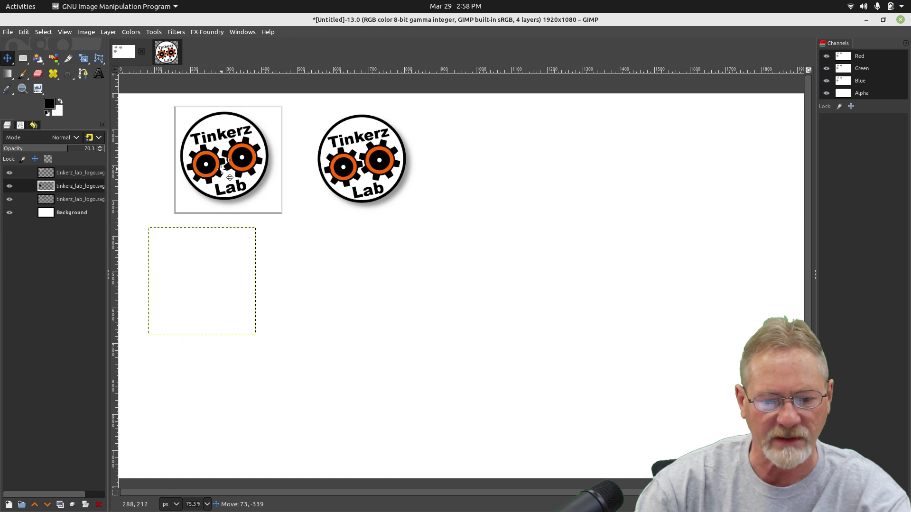
drag(222, 169, 222, 168)
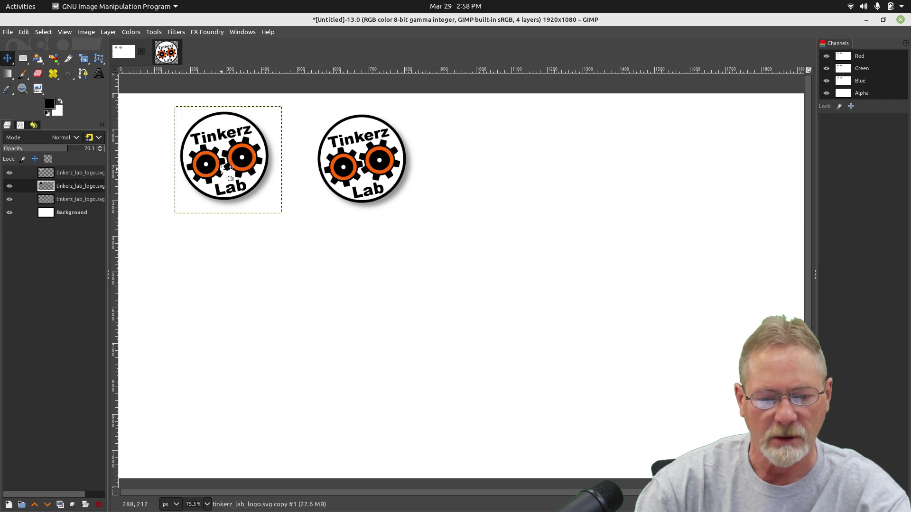
Compare the logo with and without its handmade shadow by toggling the shadow layer's visibility, first viewing it without the layer boundary.
click(69, 213)
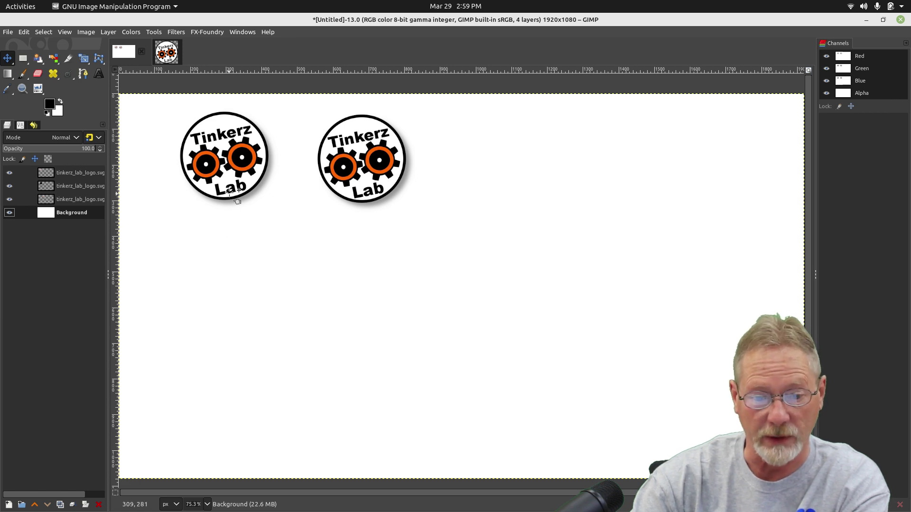
click(47, 186)
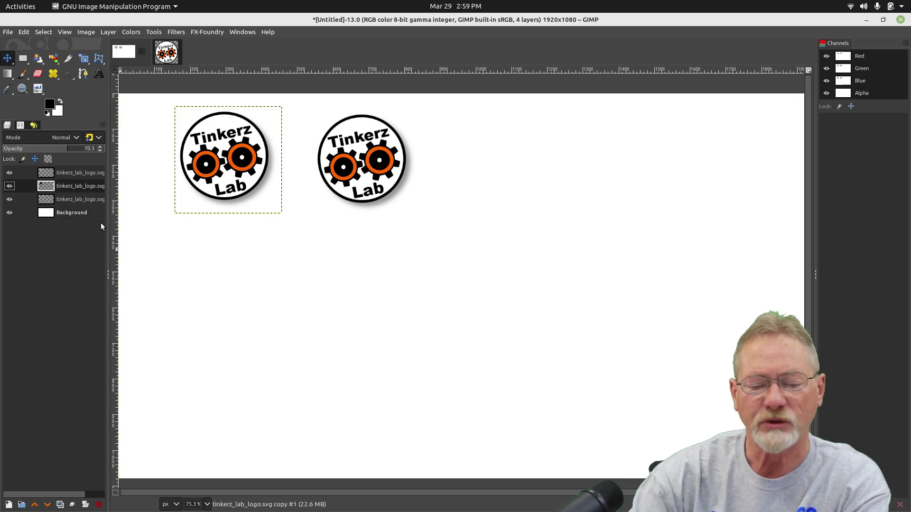
click(9, 186)
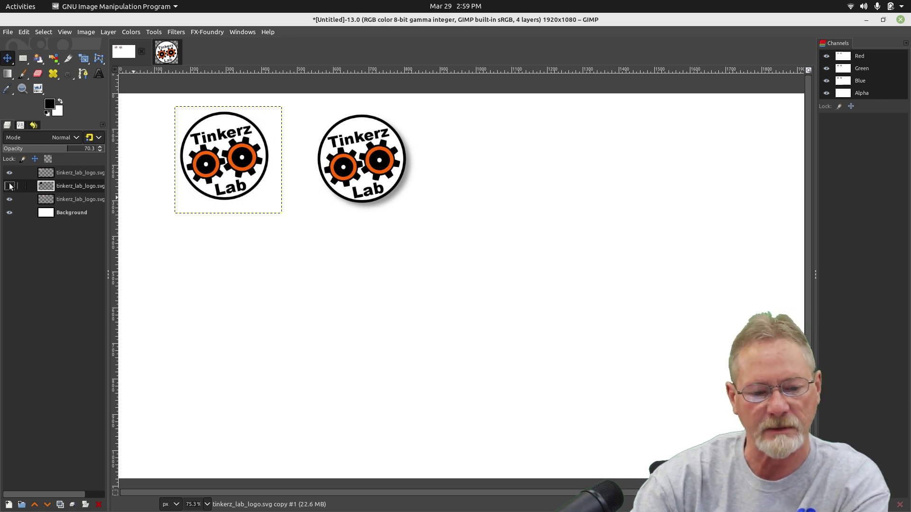
click(9, 186)
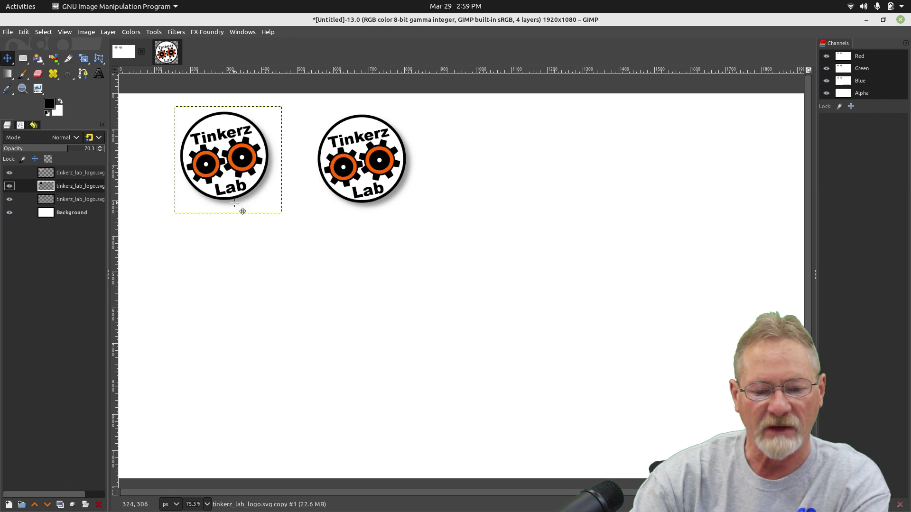
Move the blurred shadow so it falls up and to the left of the logo, and set its opacity to 69.2.
mouse_move(256, 206)
mouse_down()
mouse_move(230, 209)
mouse_move(249, 203)
mouse_up()
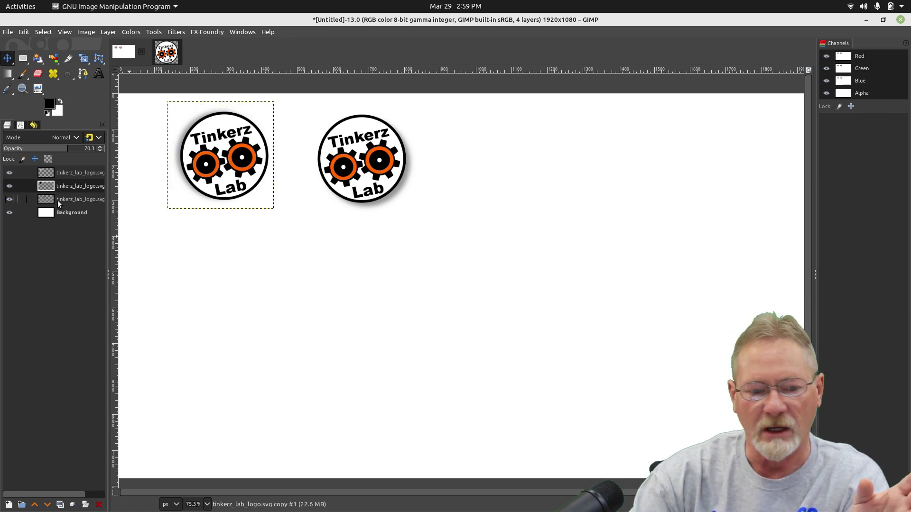
mouse_move(62, 153)
mouse_down()
mouse_move(87, 153)
mouse_move(30, 148)
mouse_move(69, 149)
mouse_up()
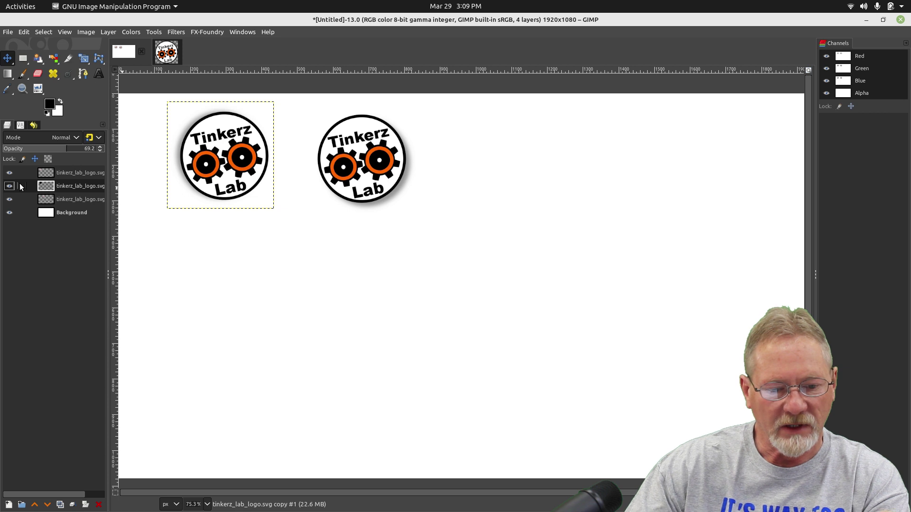
Link the plain logo layer with its shadow layer and move both together below the row.
click(73, 172)
click(76, 184)
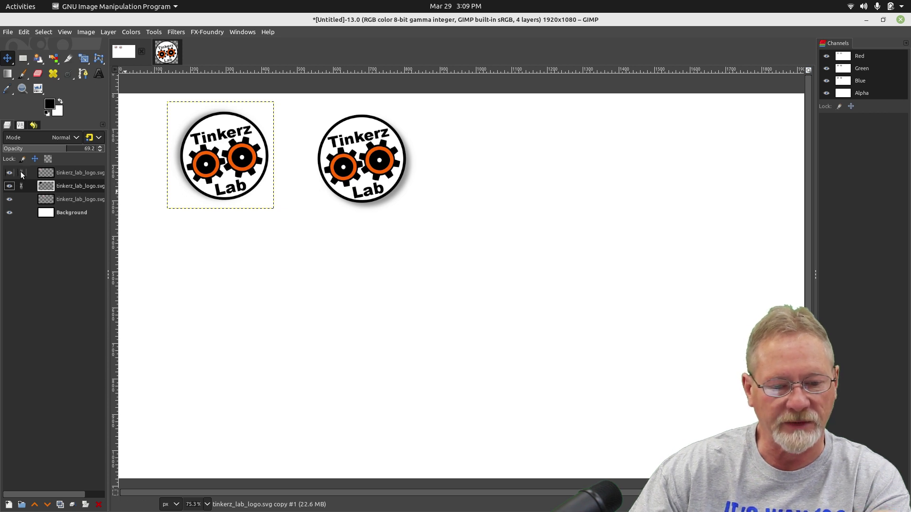
click(64, 169)
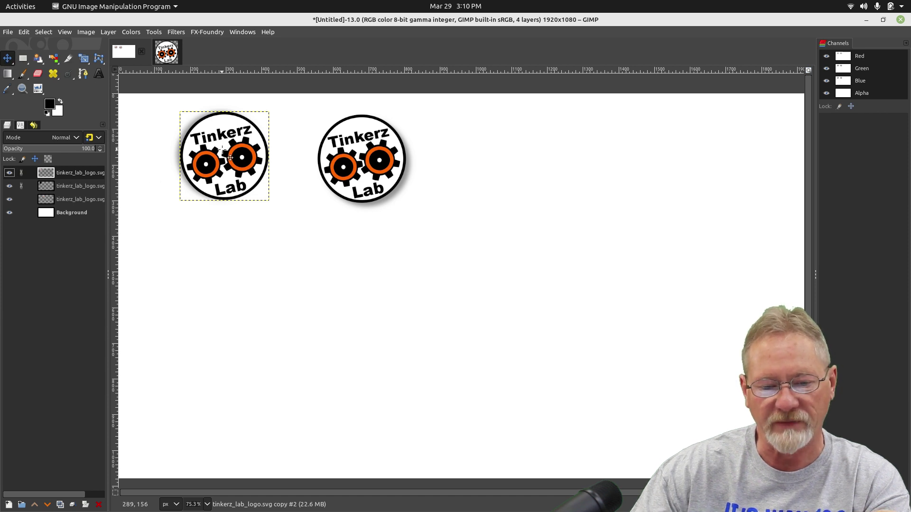
drag(223, 153, 228, 276)
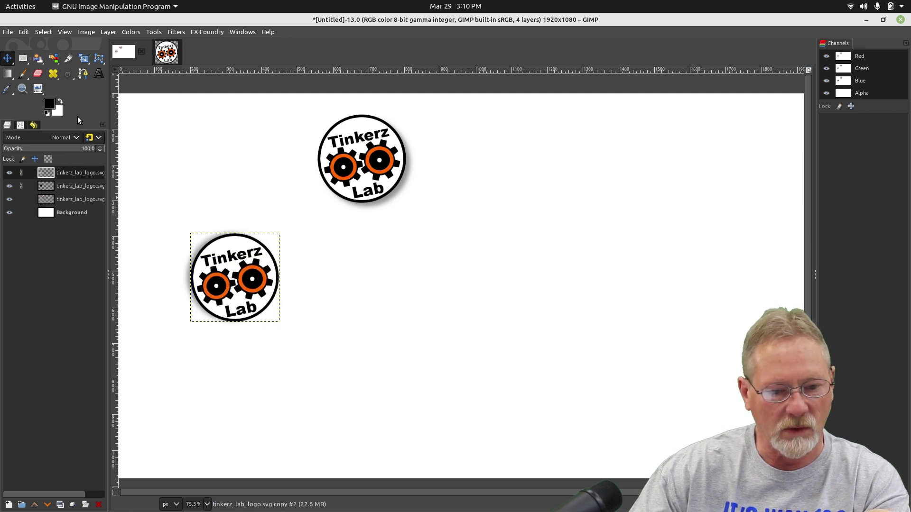
Scale the linked logo and shadow together to 386 × 386 px, move them up beside the other logo, and hide the layer boundary.
click(84, 58)
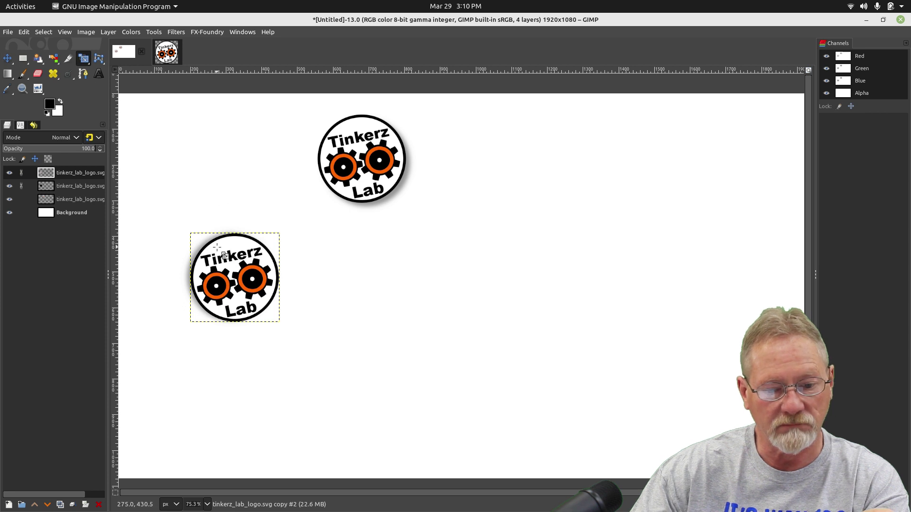
drag(235, 274, 193, 206)
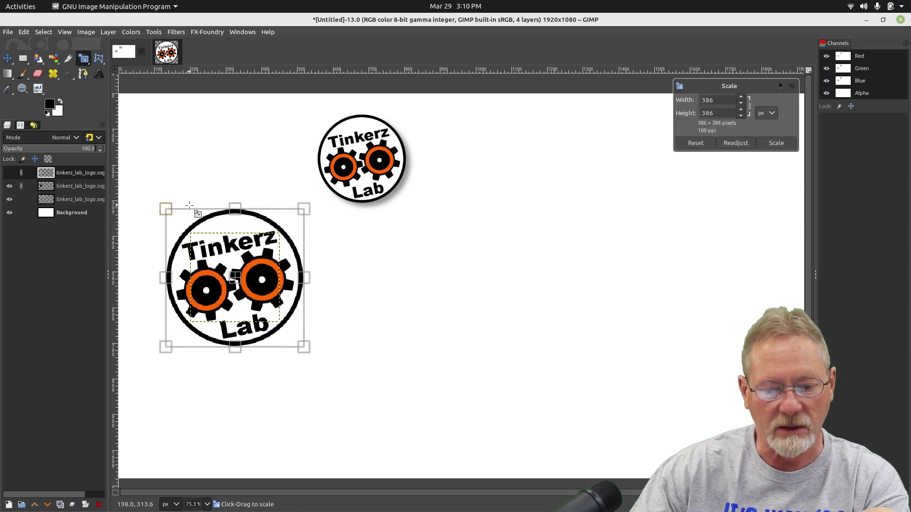
click(777, 143)
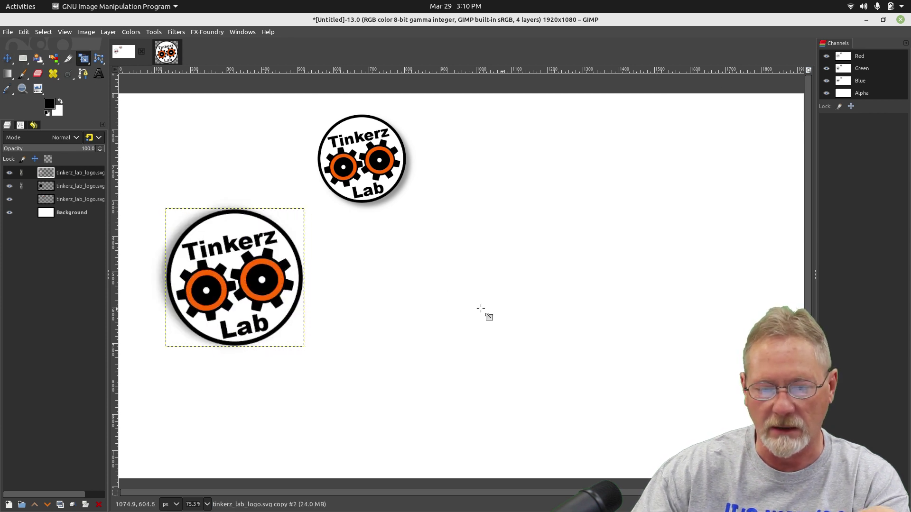
click(7, 58)
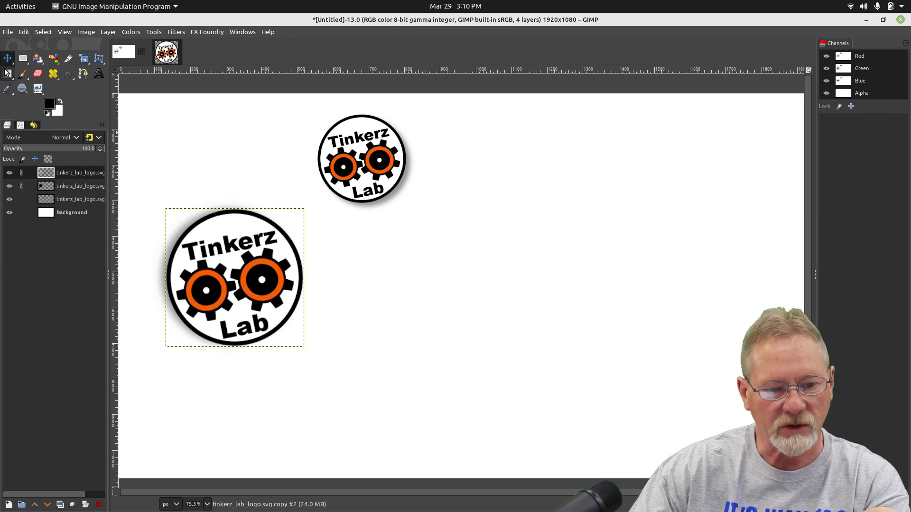
drag(219, 274, 205, 188)
click(62, 218)
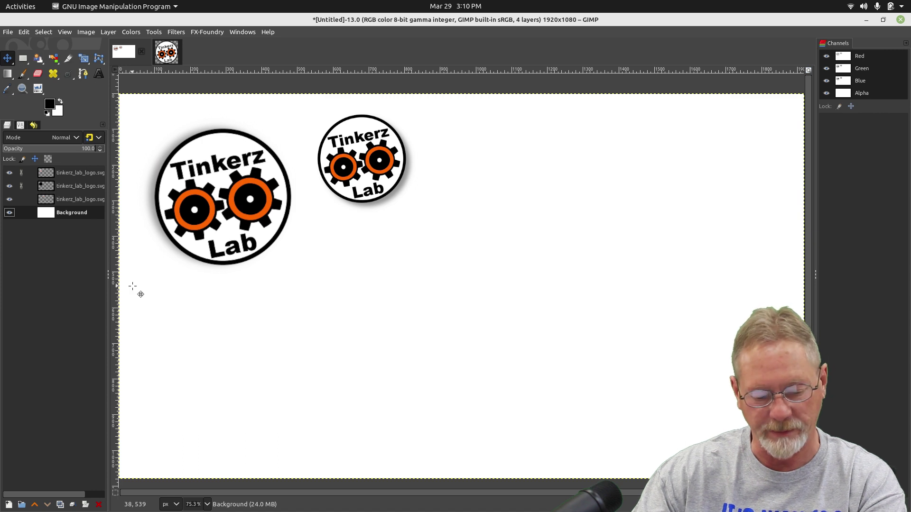
Undo the last move and the scaling of the linked logo and shadow.
key(ctrl+z)
key(ctrl+z)
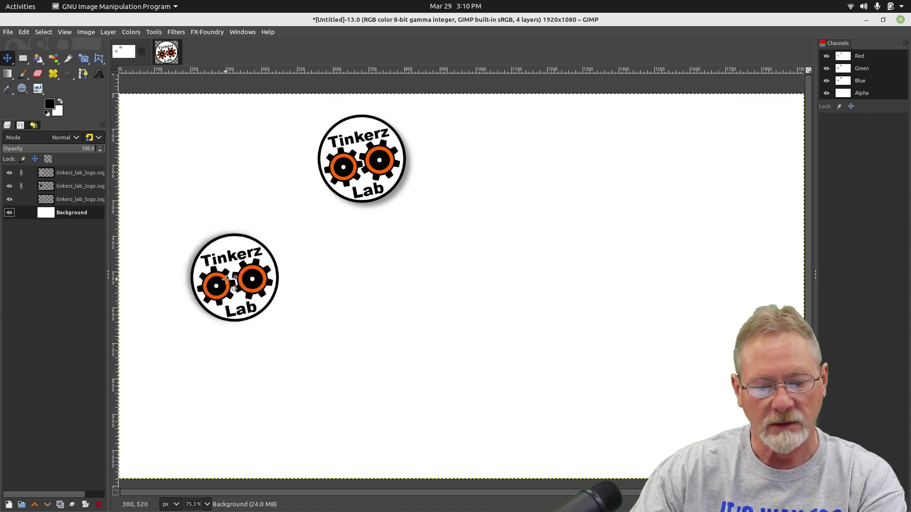
Move the linked logo and shadow up level with the other shadowed logo, and compare it with the handmade shadow hidden and shown.
drag(226, 278, 215, 165)
click(378, 170)
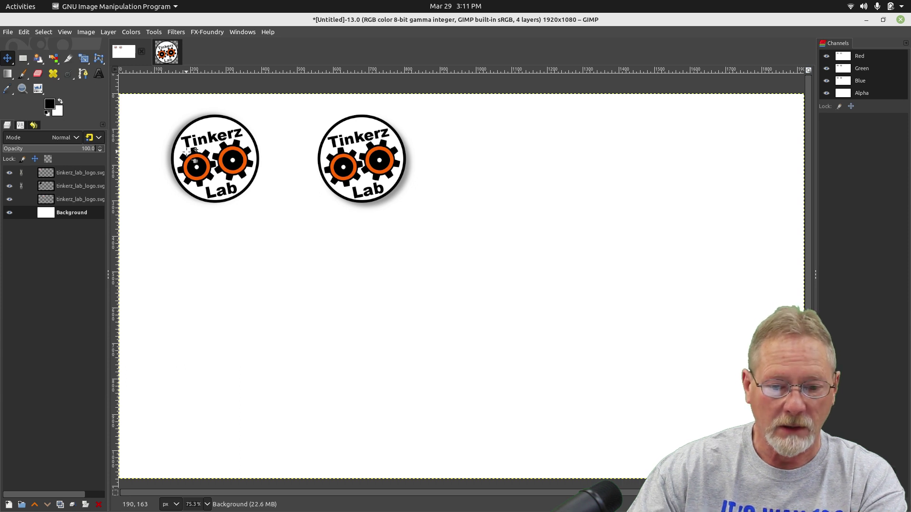
click(9, 186)
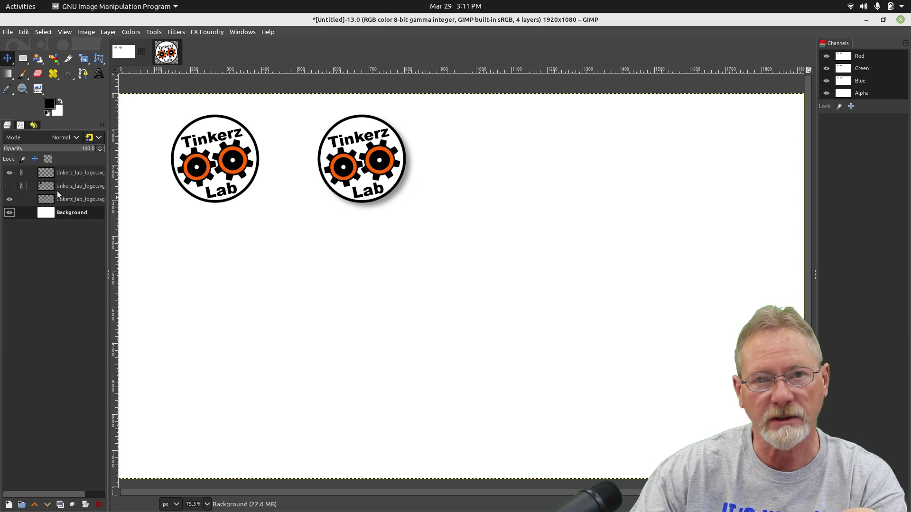
click(9, 187)
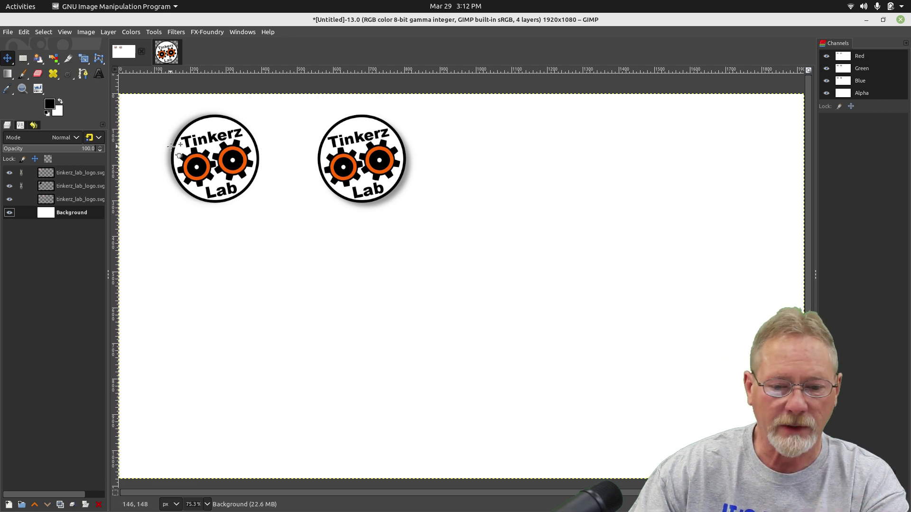
Lower the handmade shadow layer's opacity to 26.2 and view it without the layer boundary.
click(54, 186)
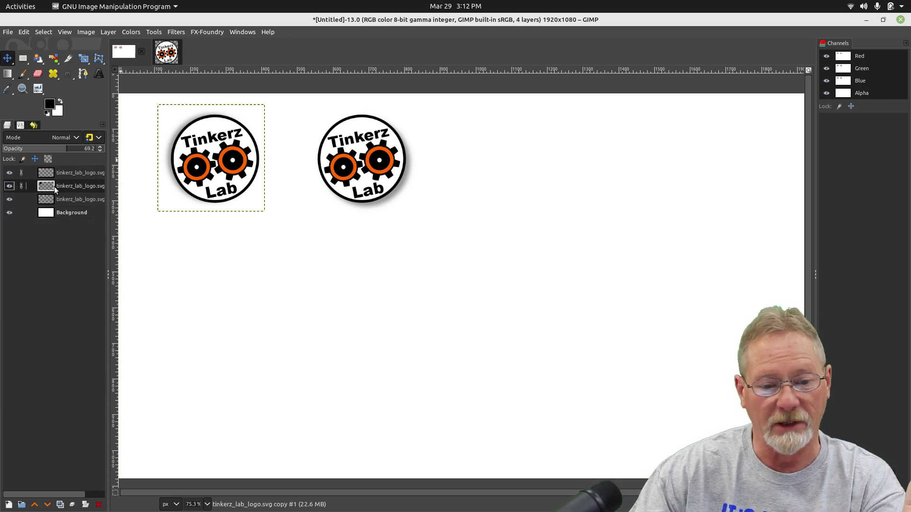
drag(67, 152, 27, 152)
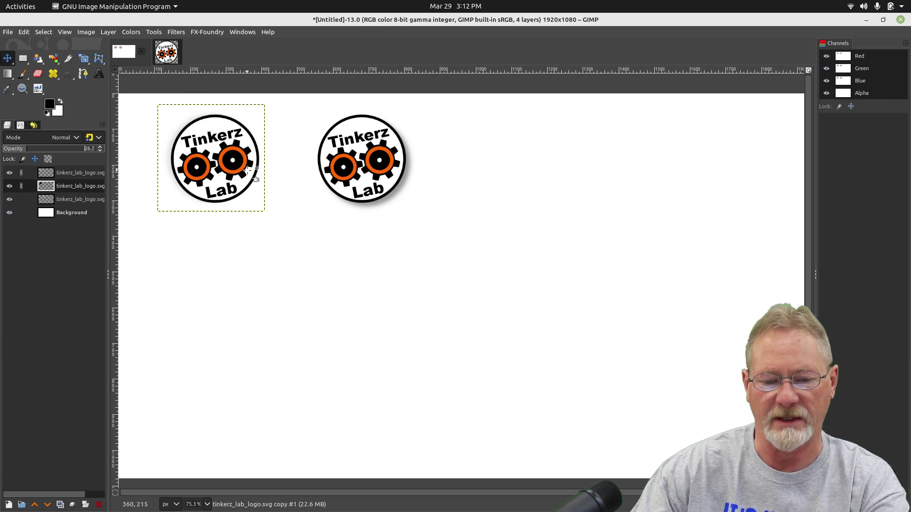
click(64, 212)
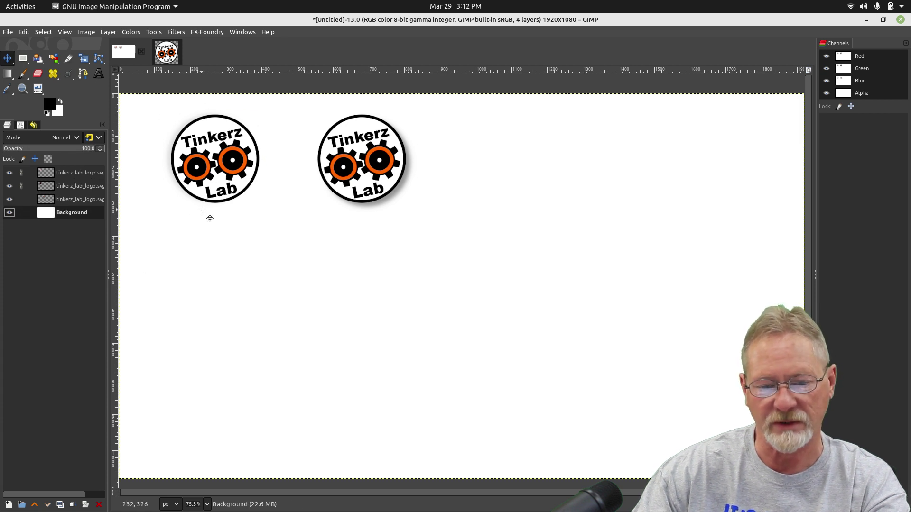
Raise the handmade shadow layer's opacity to 90.3 and view it without the layer boundary.
click(58, 185)
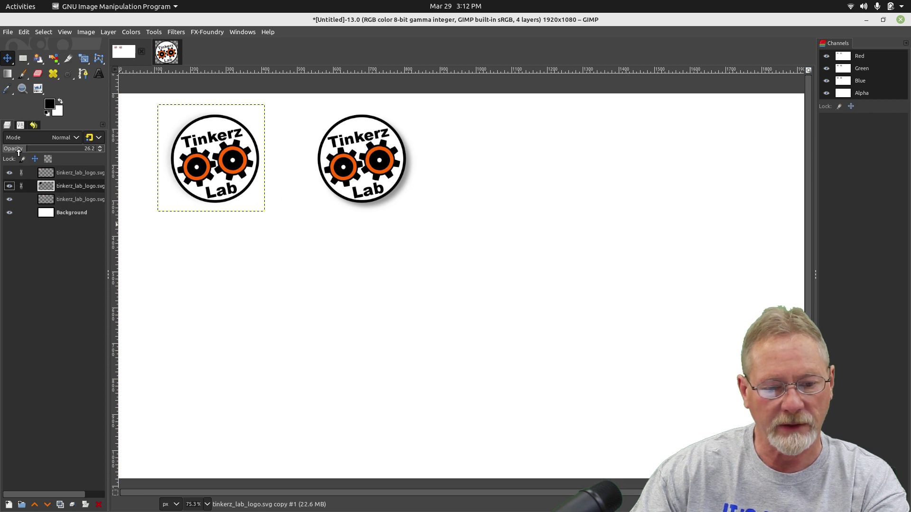
drag(18, 149, 86, 157)
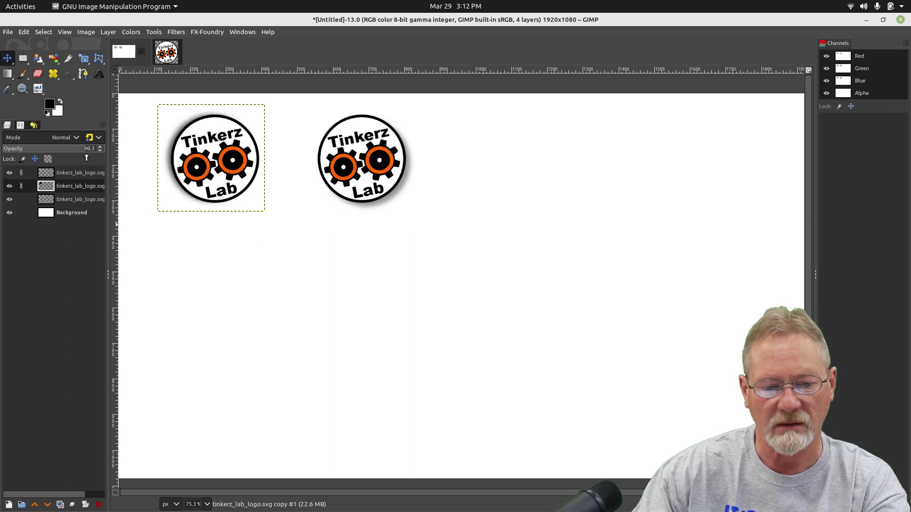
click(67, 213)
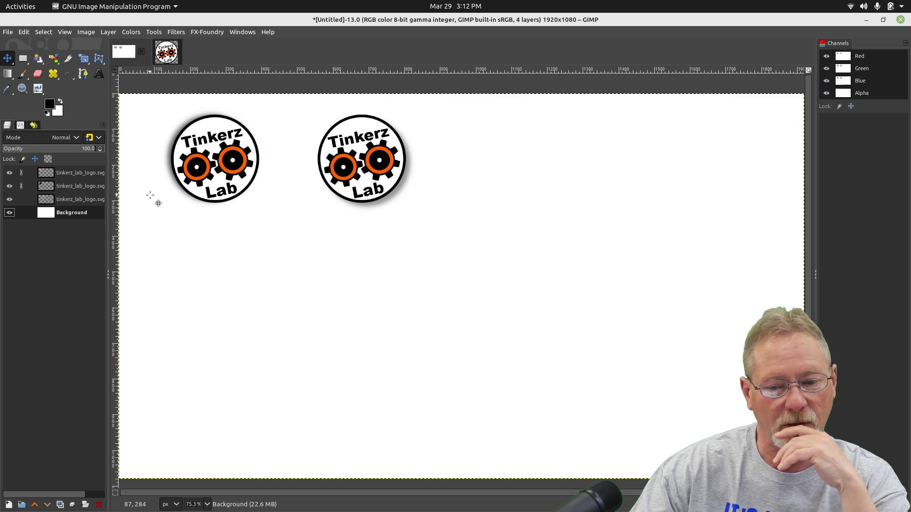
Set the handmade shadow layer's opacity to 71.8, keep the white background fully opaque, and view the result without the layer boundary.
click(73, 150)
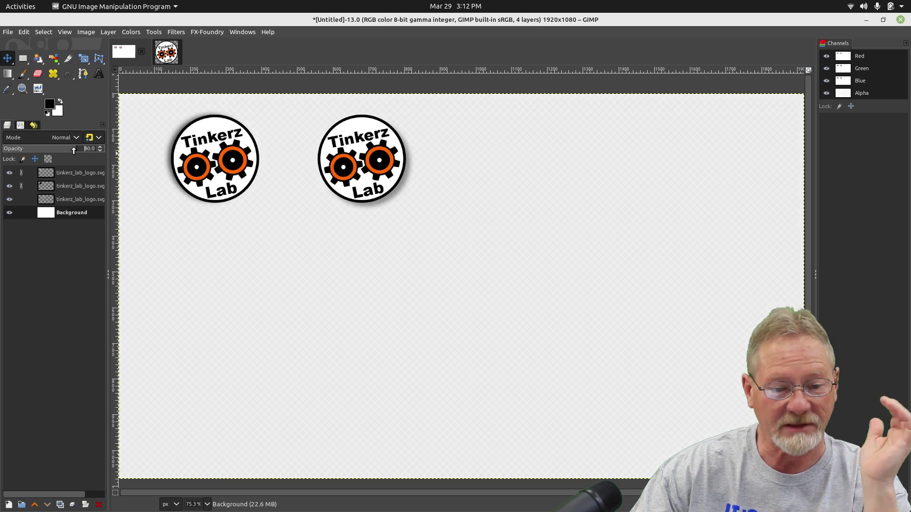
drag(74, 150, 67, 150)
mouse_move(70, 150)
mouse_down()
mouse_move(95, 150)
mouse_move(68, 151)
mouse_up()
click(62, 185)
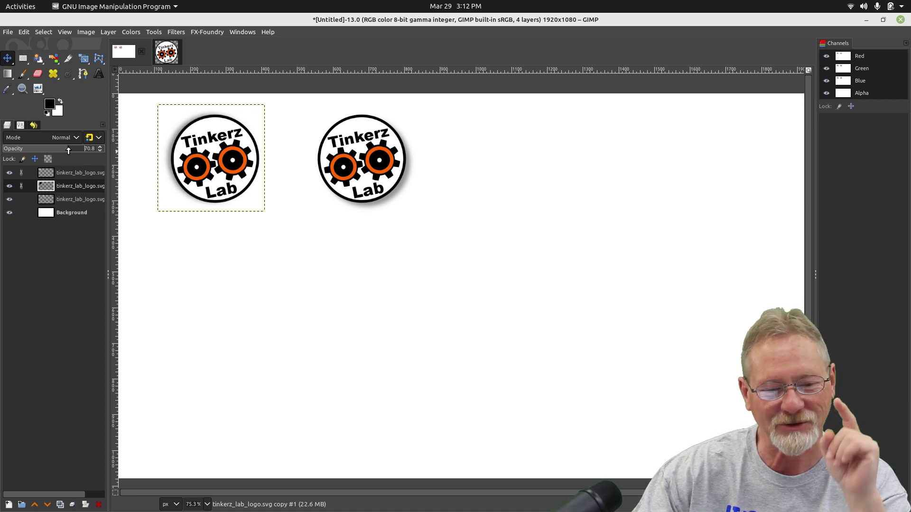
click(68, 149)
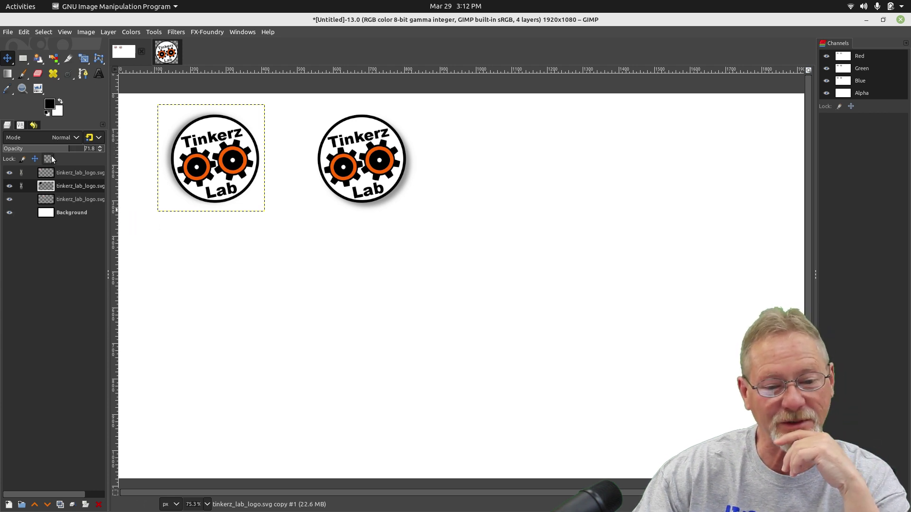
click(64, 213)
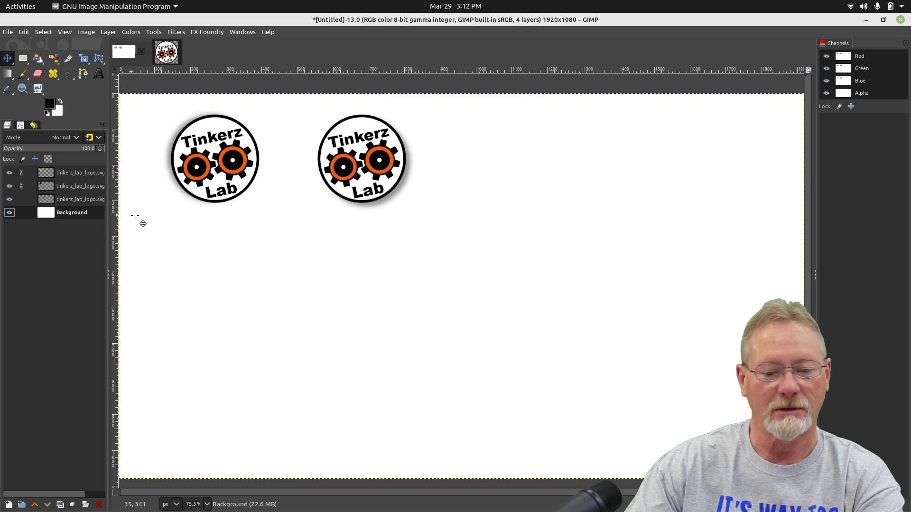